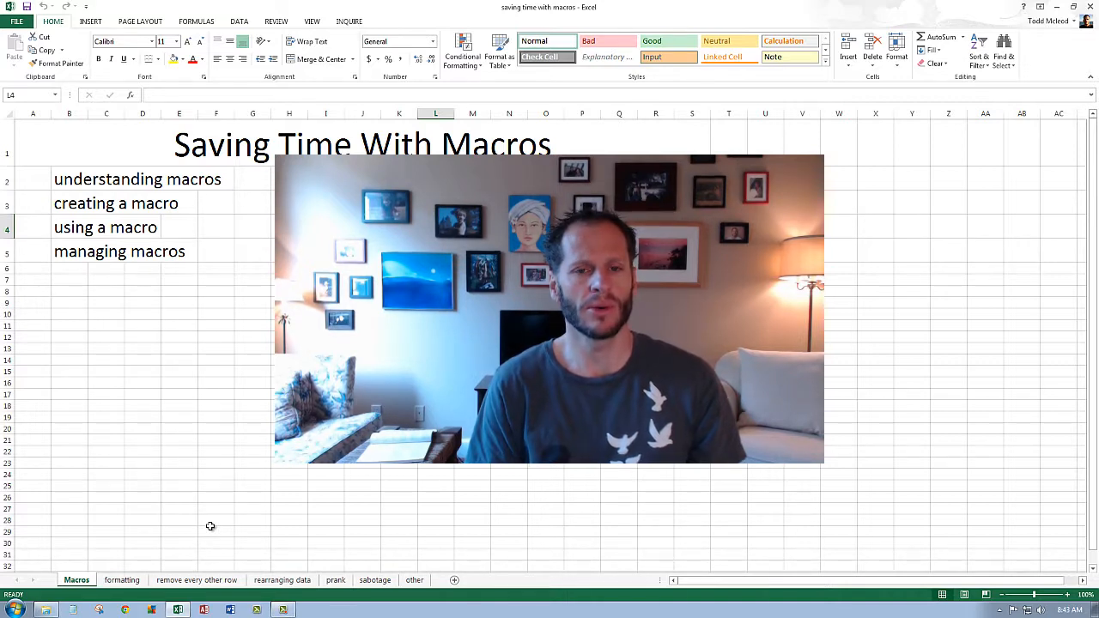
- Open the macro-enabled workbook "saving time with macros - FAST TRACK" from the examples folder and enable its content
key(alt+Tab)
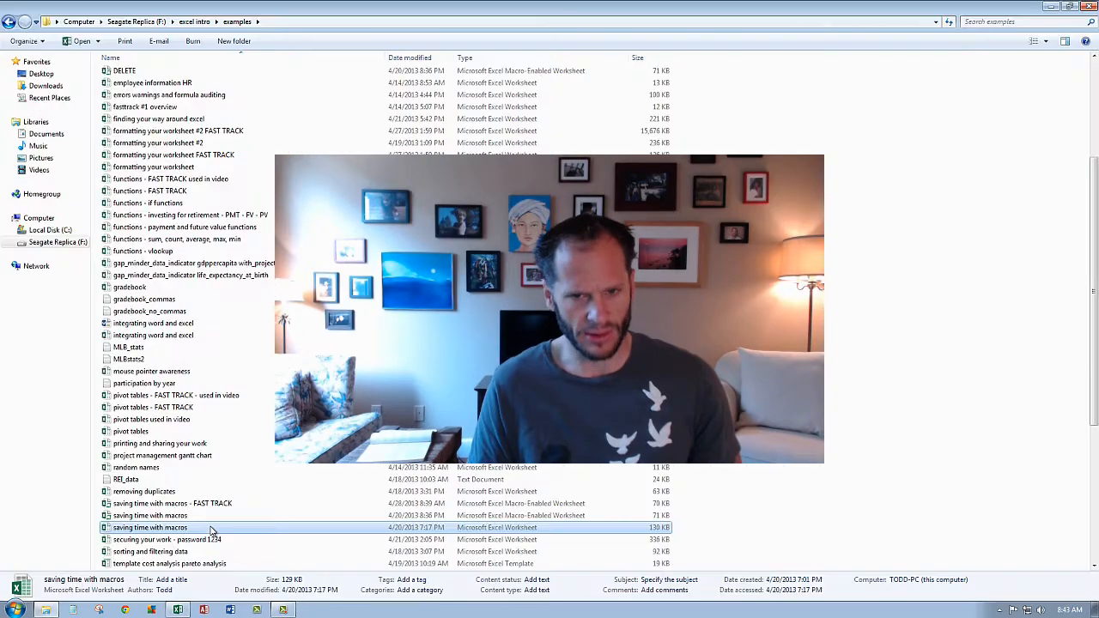
click(135, 529)
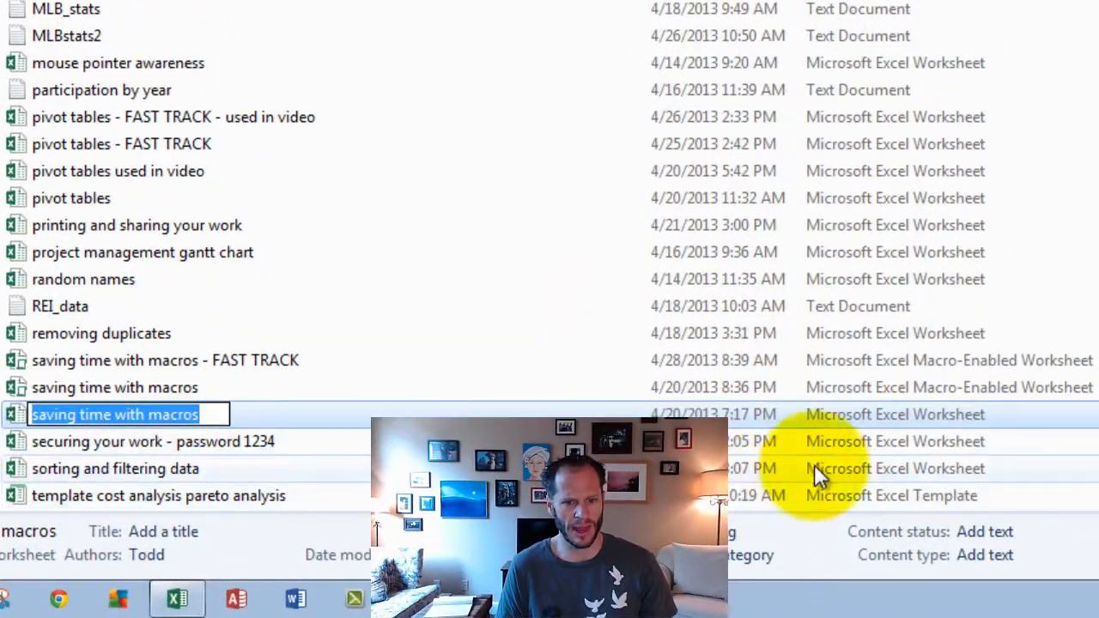
click(857, 421)
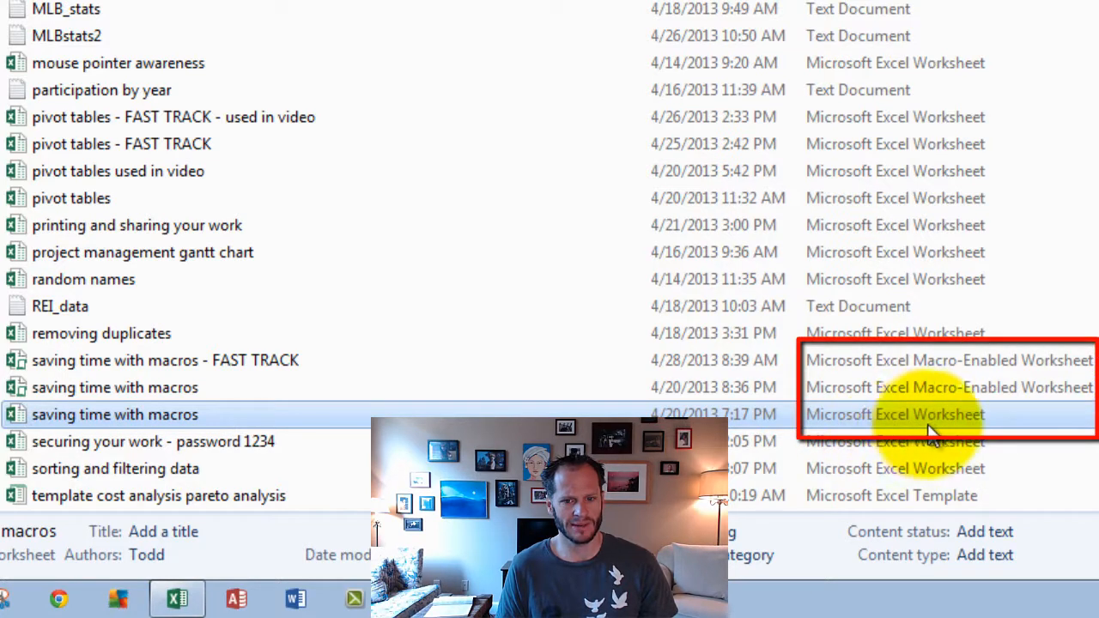
click(125, 386)
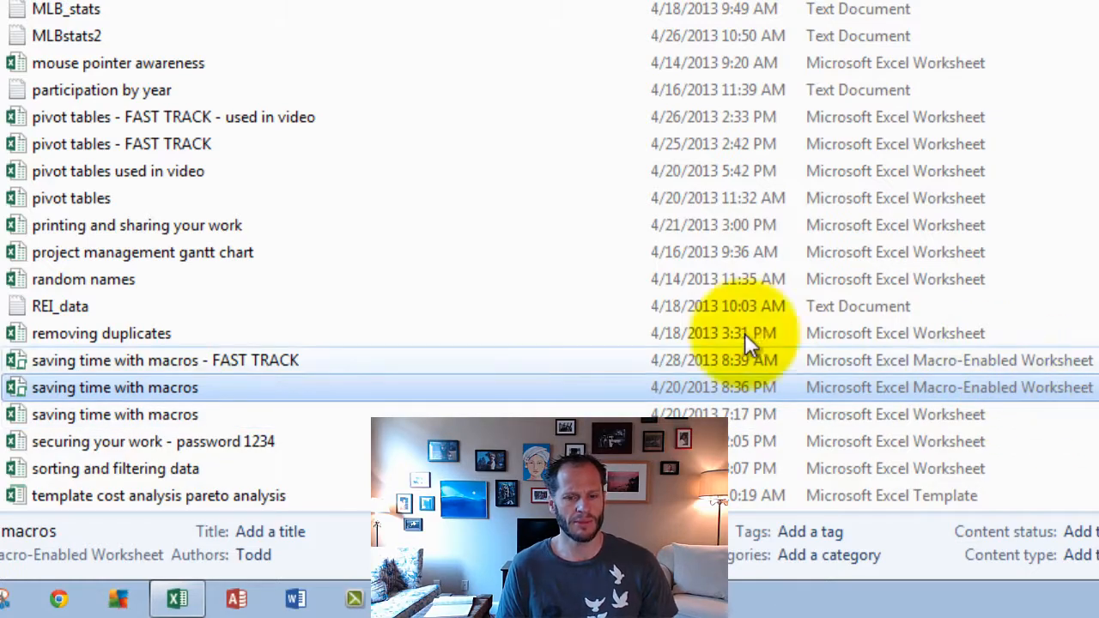
double_click(96, 362)
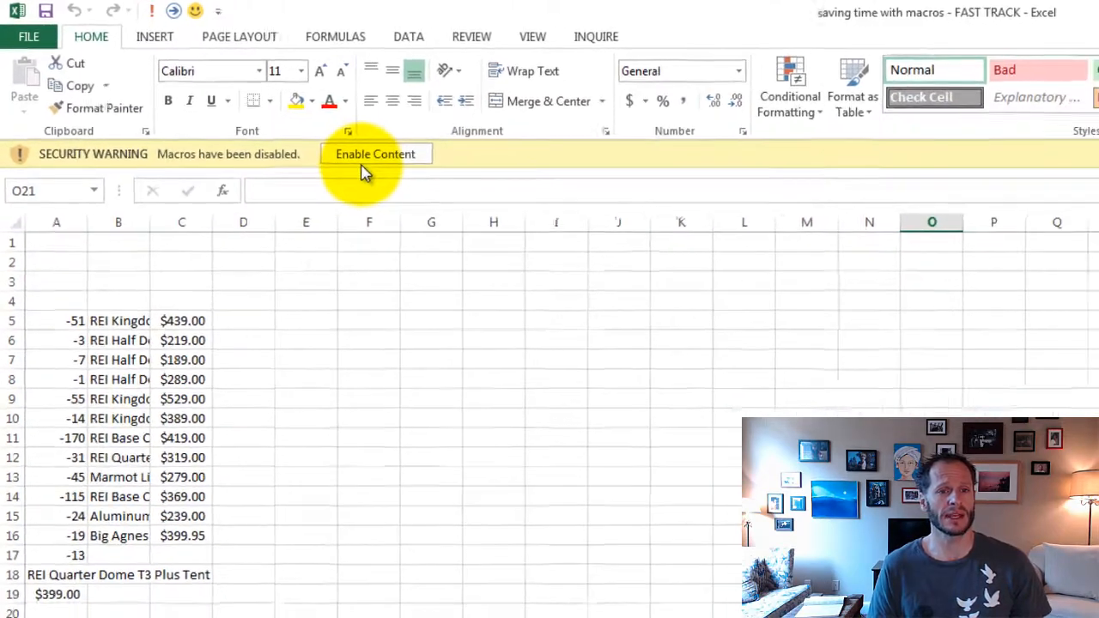
click(472, 201)
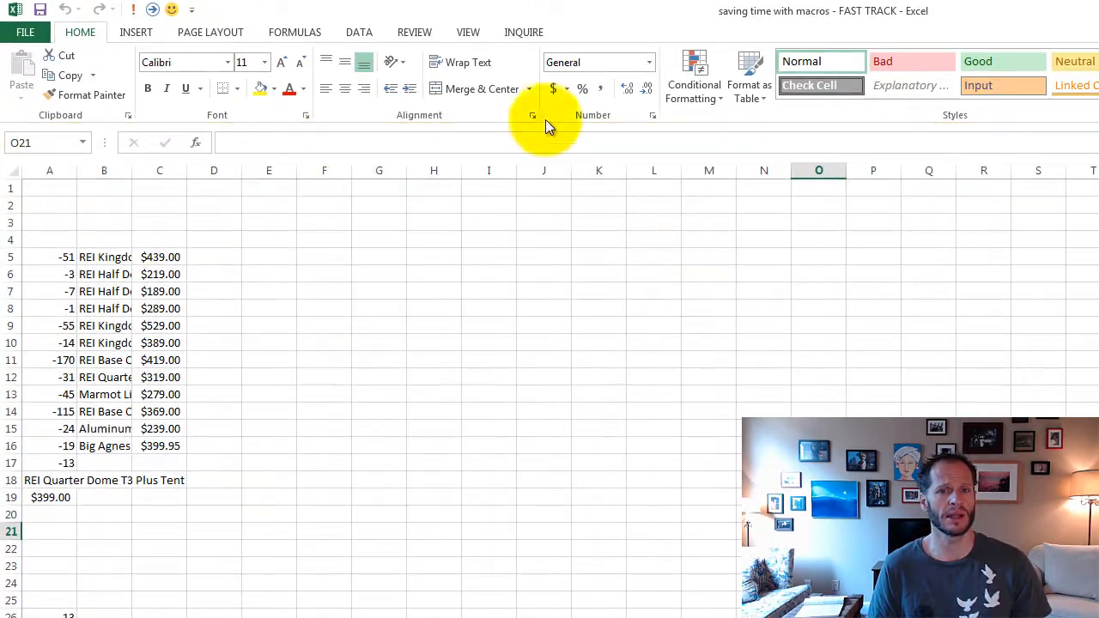
- Examine the code of the workbook's recorded macros in the Visual Basic editor, then close the editor
click(468, 32)
click(858, 98)
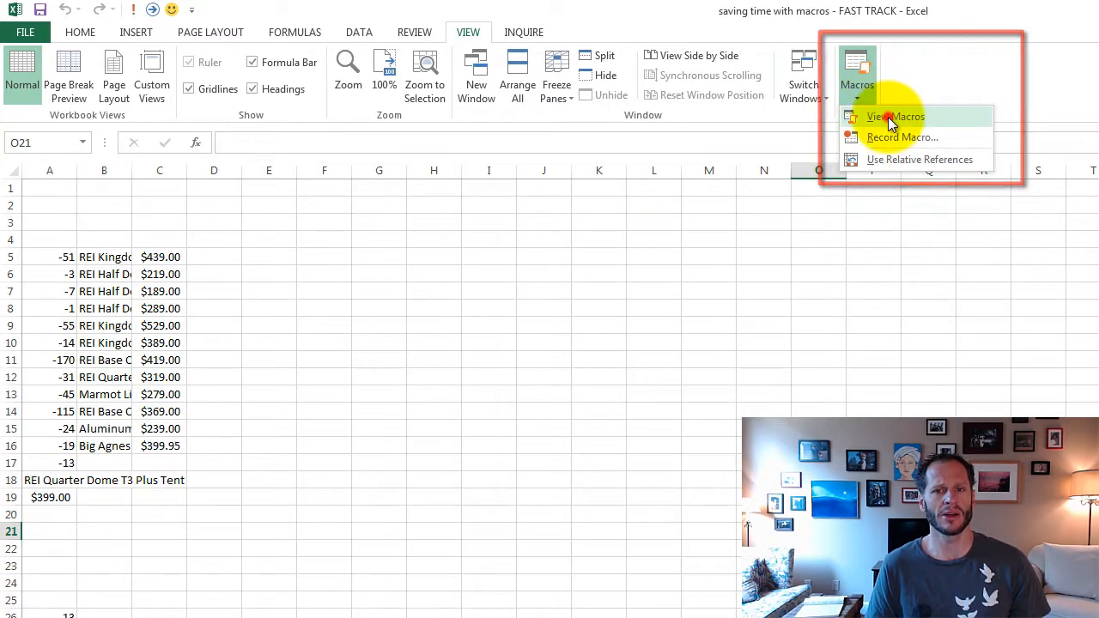
click(889, 117)
click(441, 361)
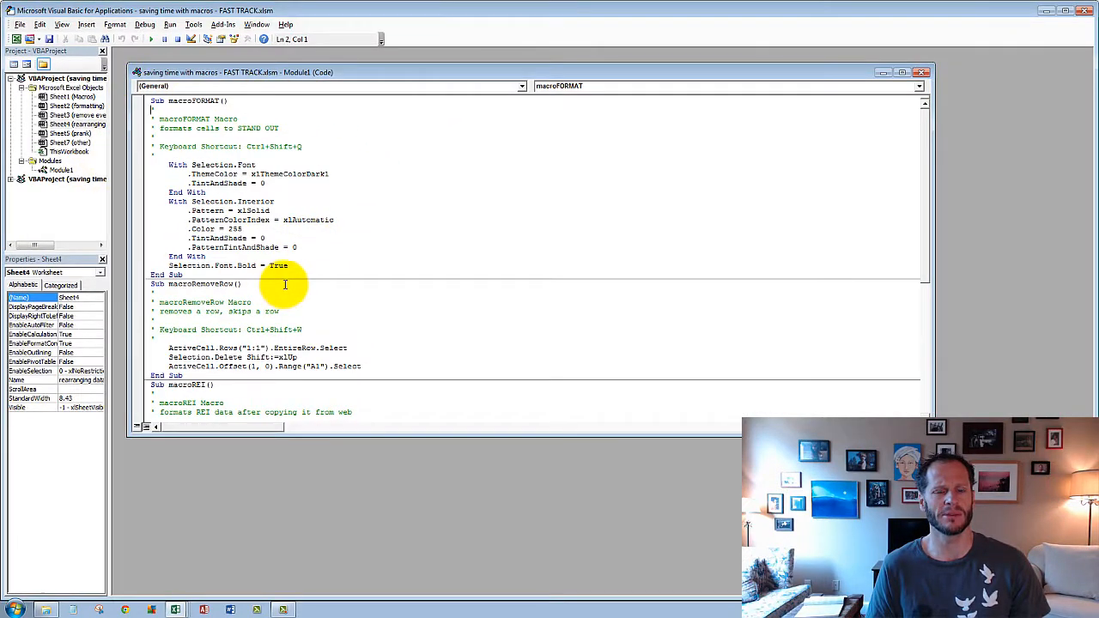
click(1088, 11)
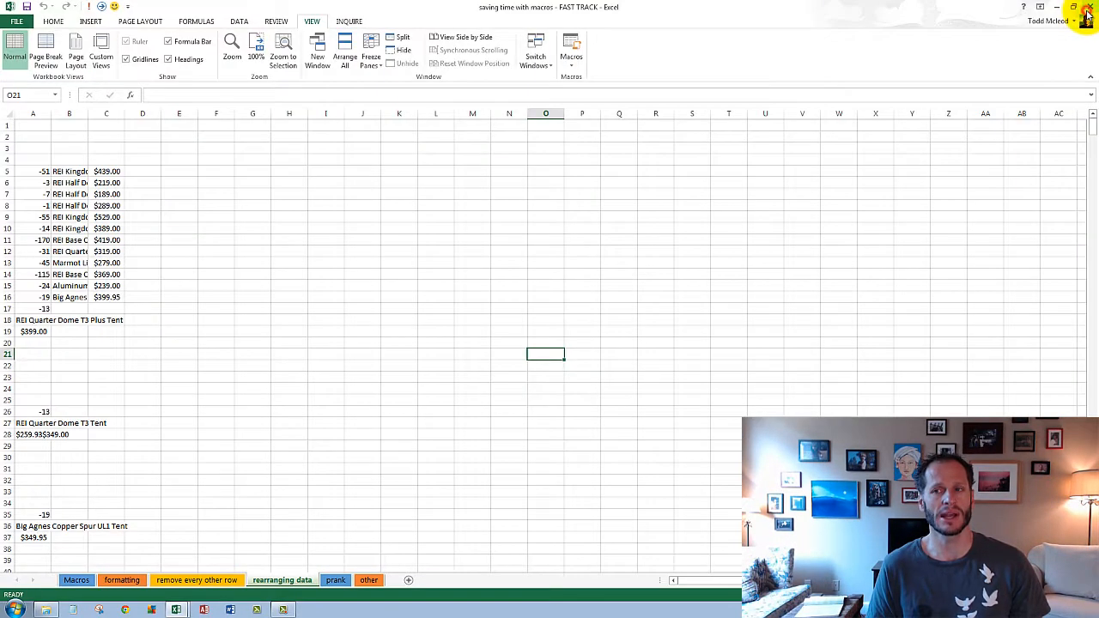
- On the formatting sheet, give cell G12 a red fill and a bold white font
click(79, 581)
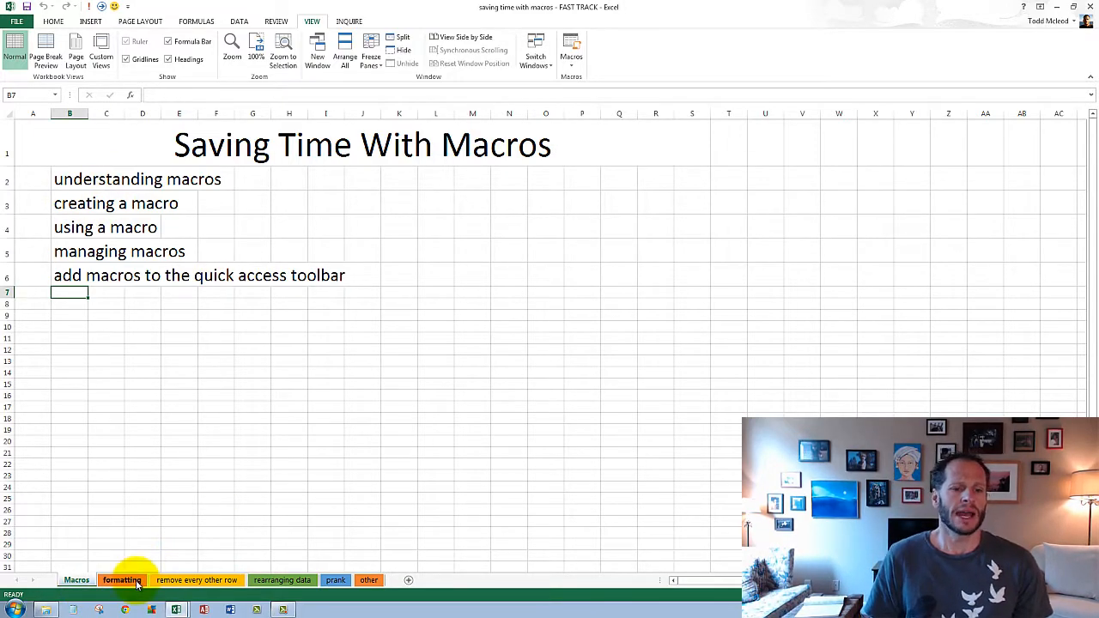
key(ctrl+Page_Down)
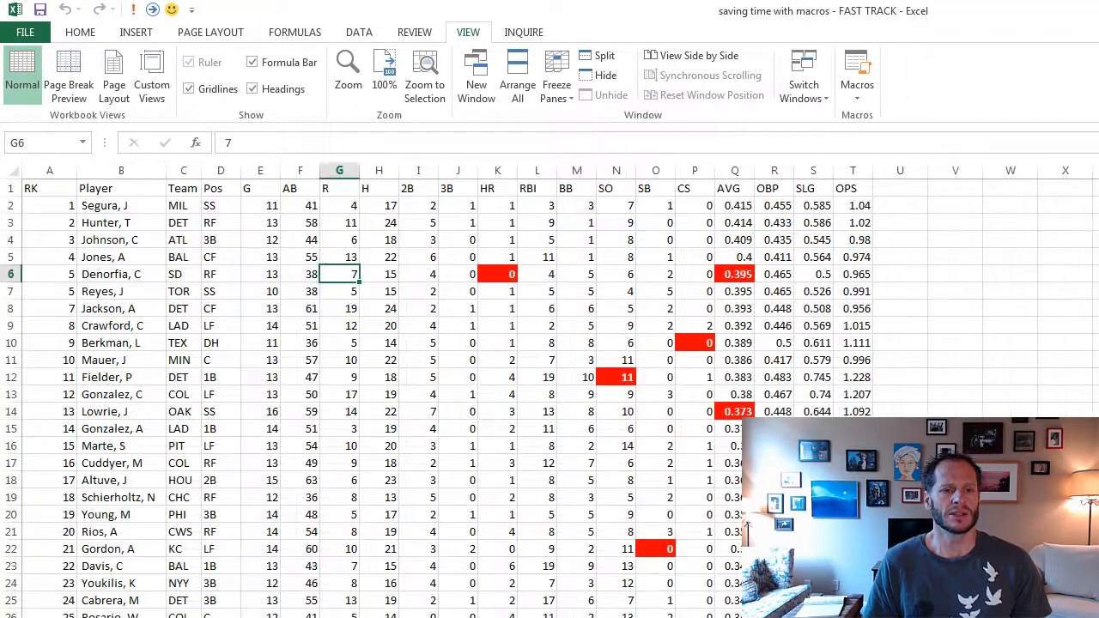
click(364, 335)
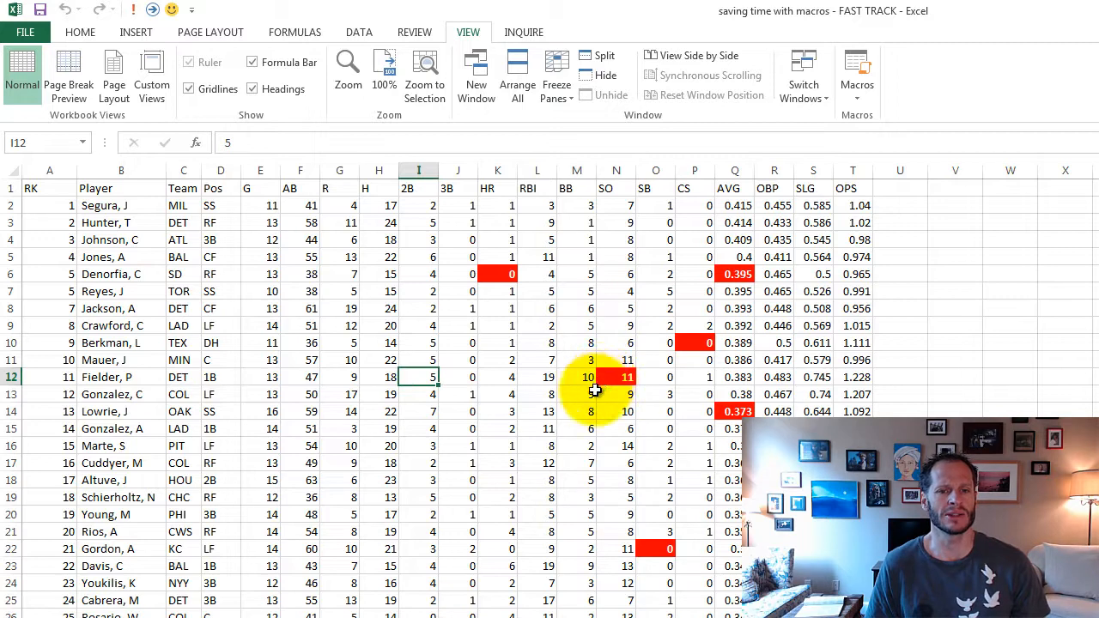
click(322, 374)
click(80, 32)
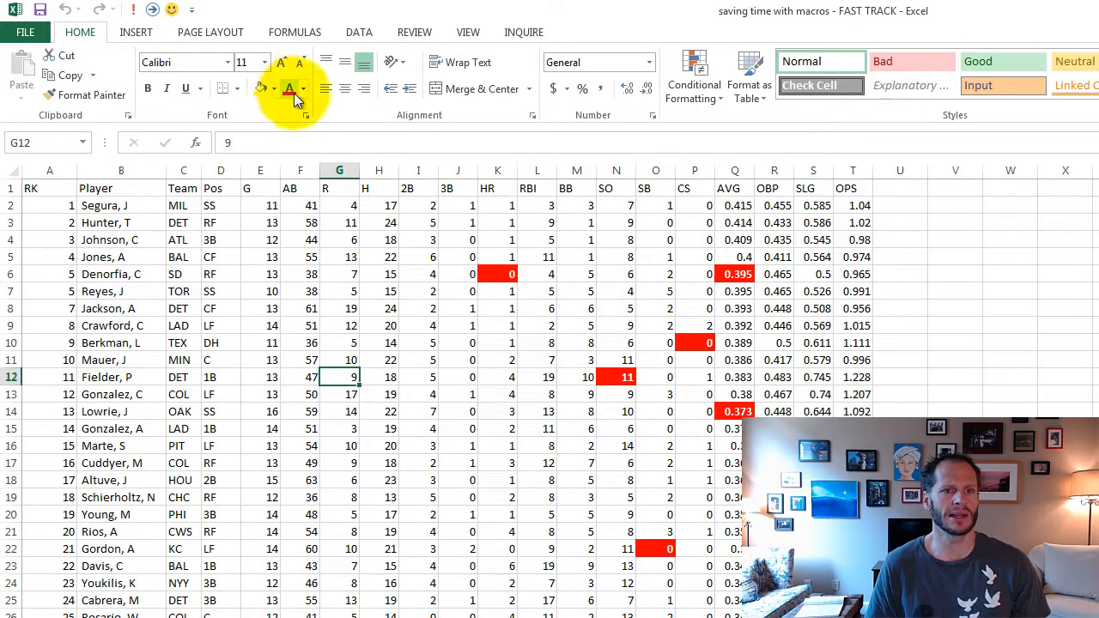
click(273, 89)
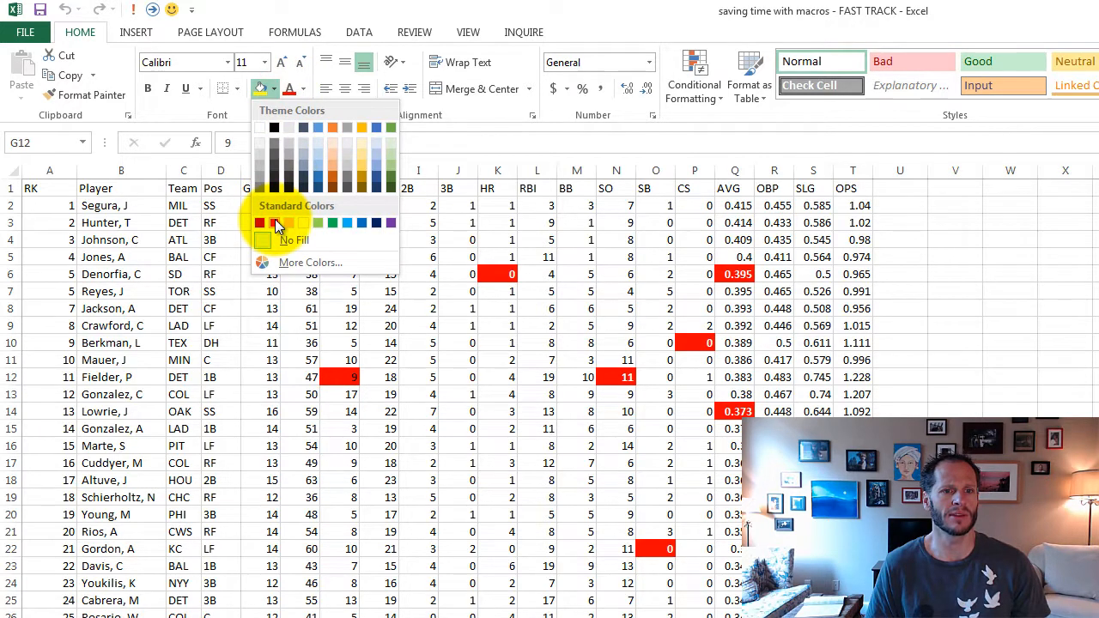
click(275, 221)
click(303, 88)
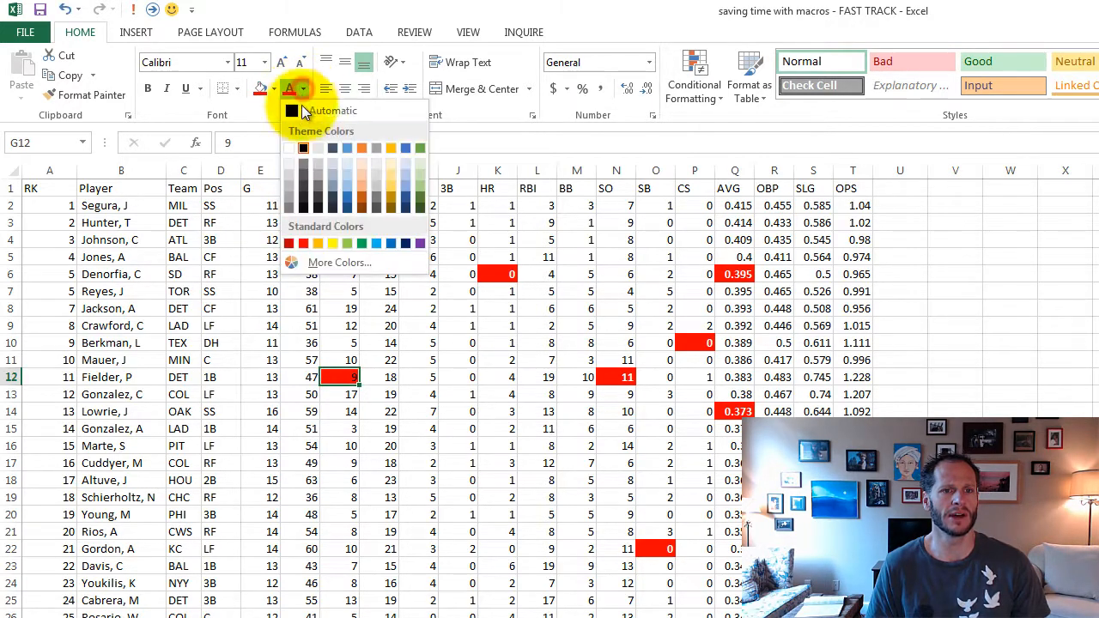
click(294, 144)
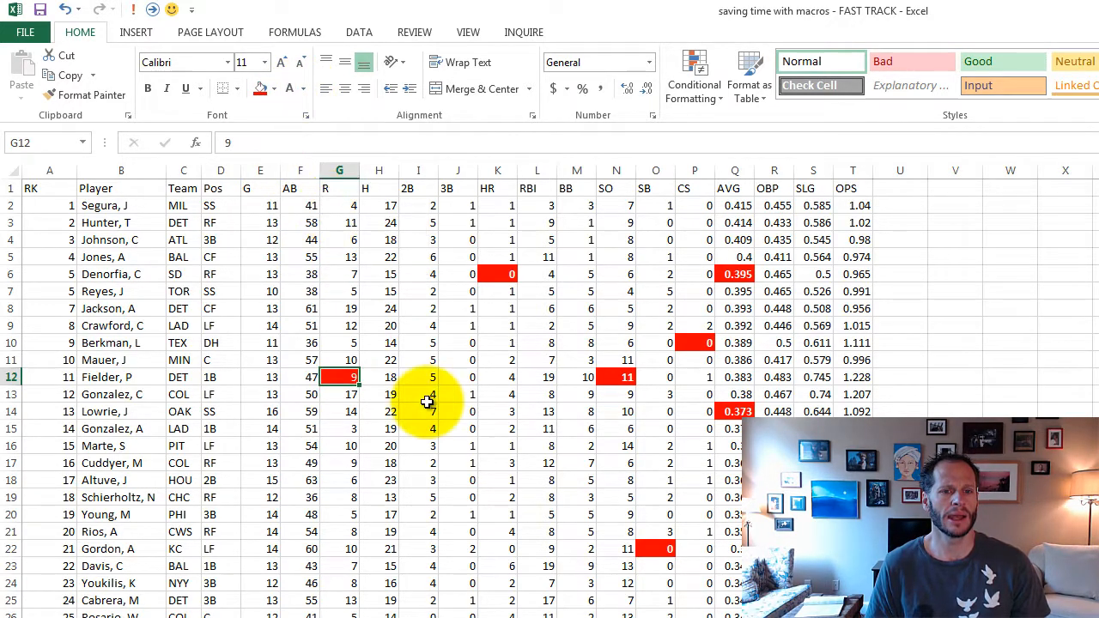
click(148, 88)
- Apply the same red fill and bold white font to cell H14
click(390, 411)
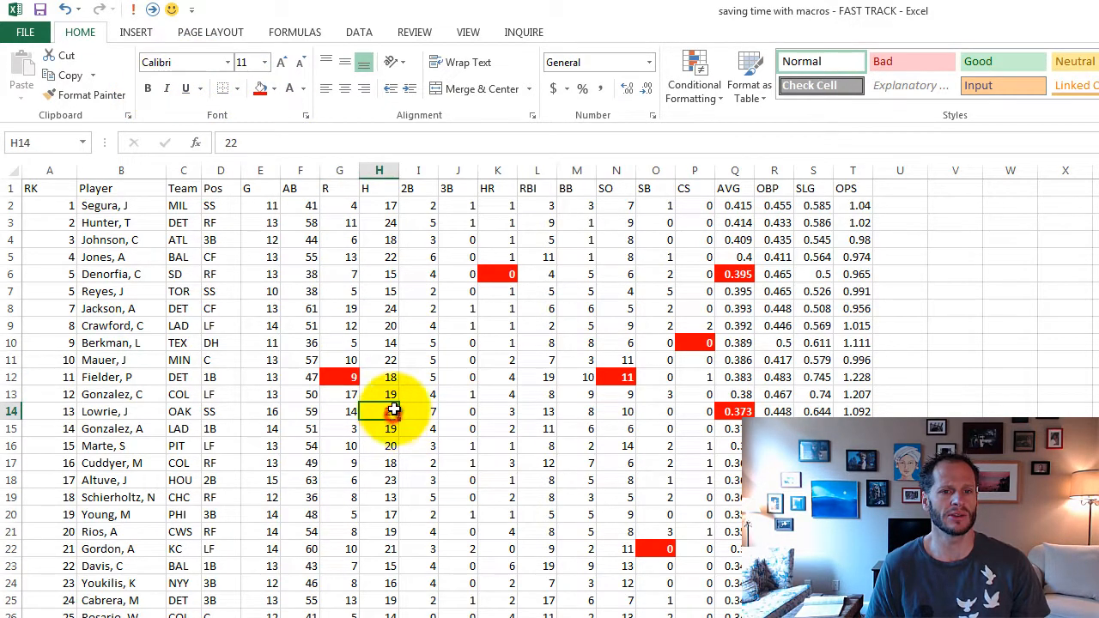
click(261, 91)
click(290, 91)
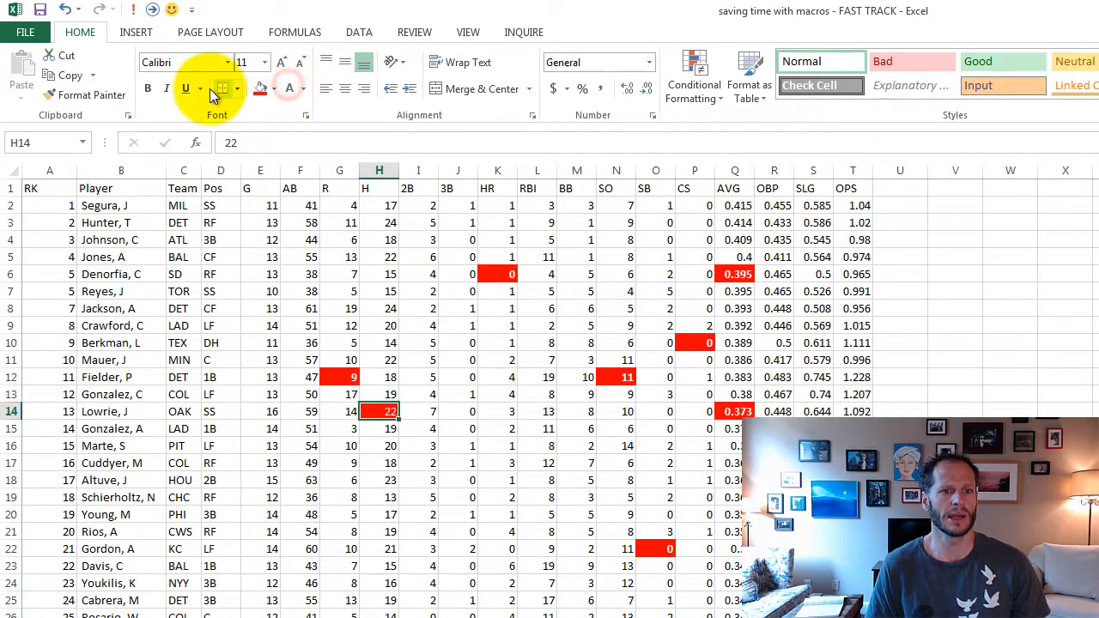
click(149, 91)
- Format cell G26 with the red fill and bold white font as well
click(345, 612)
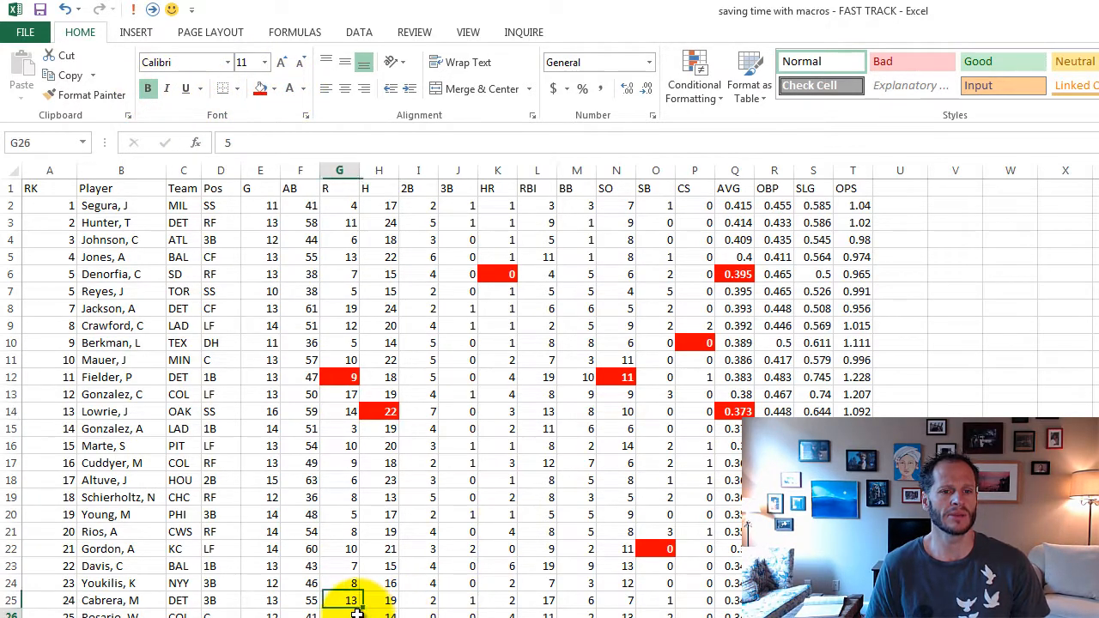
click(261, 91)
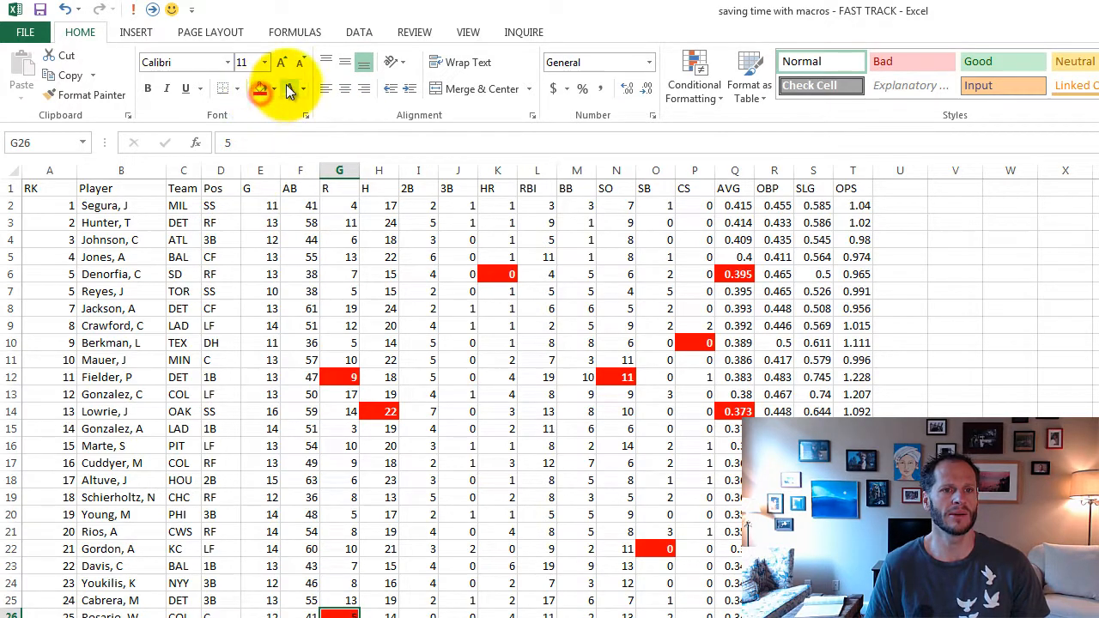
click(289, 89)
click(148, 89)
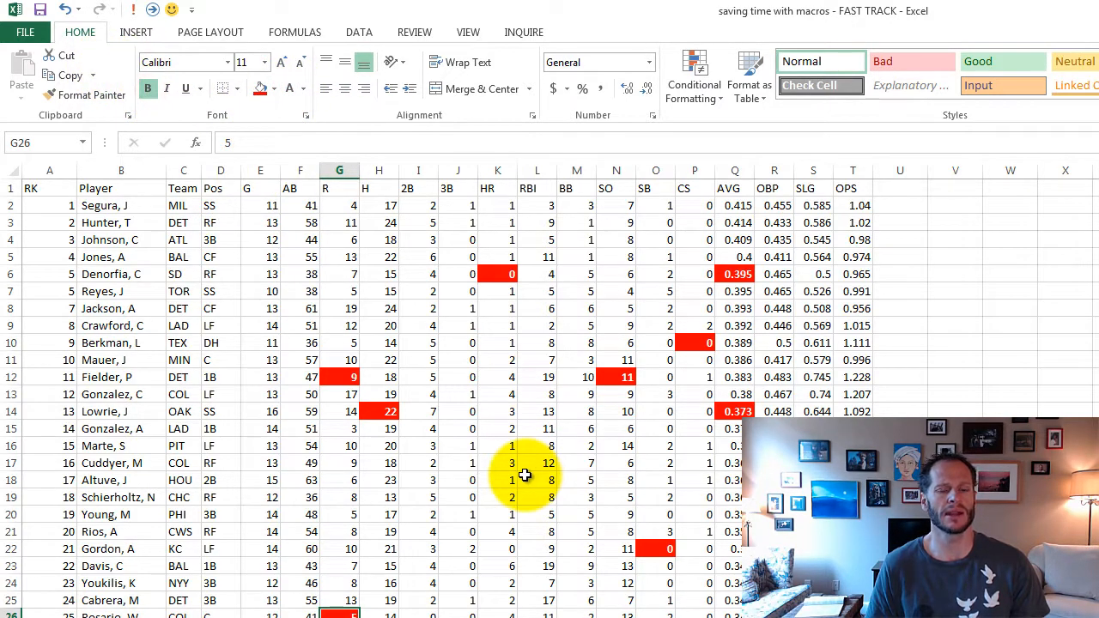
- Look through the available macro commands and read the description of Use Relative References
click(459, 515)
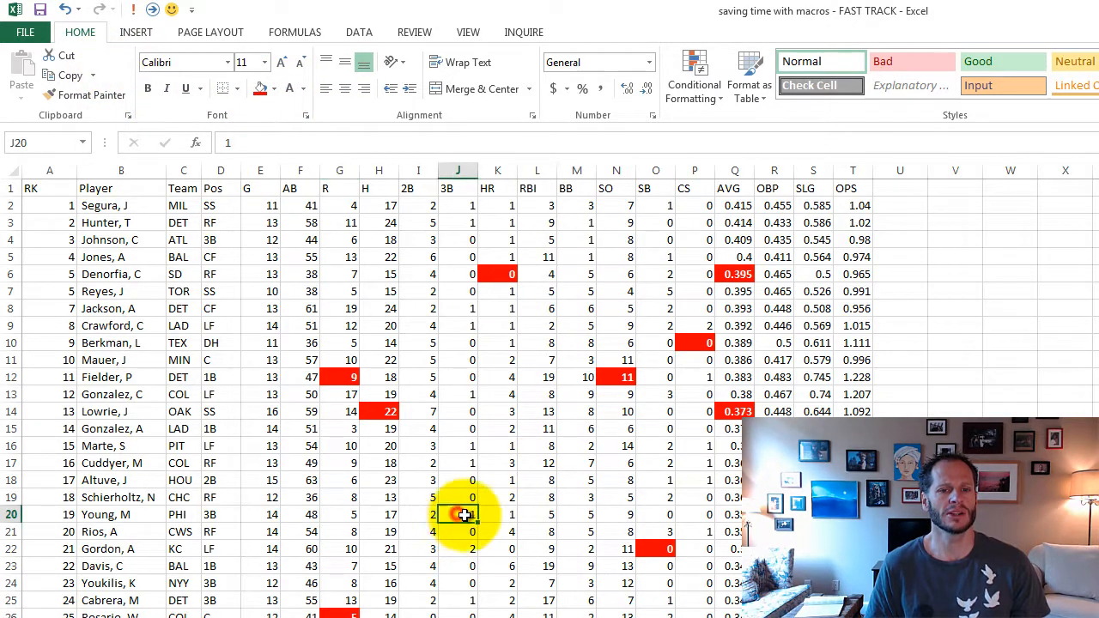
click(468, 32)
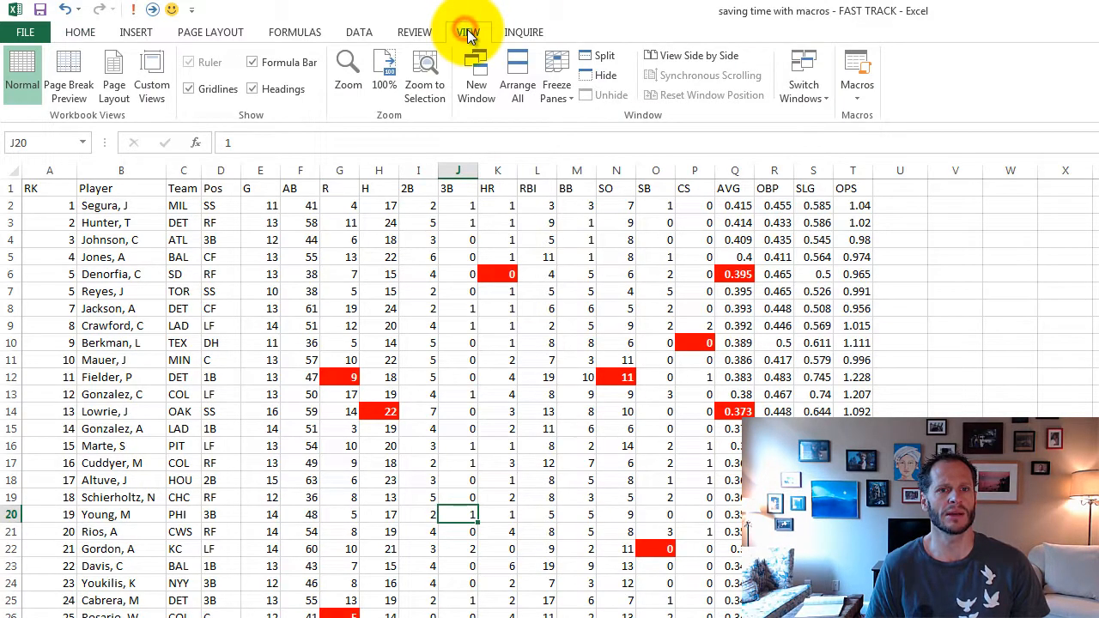
click(856, 99)
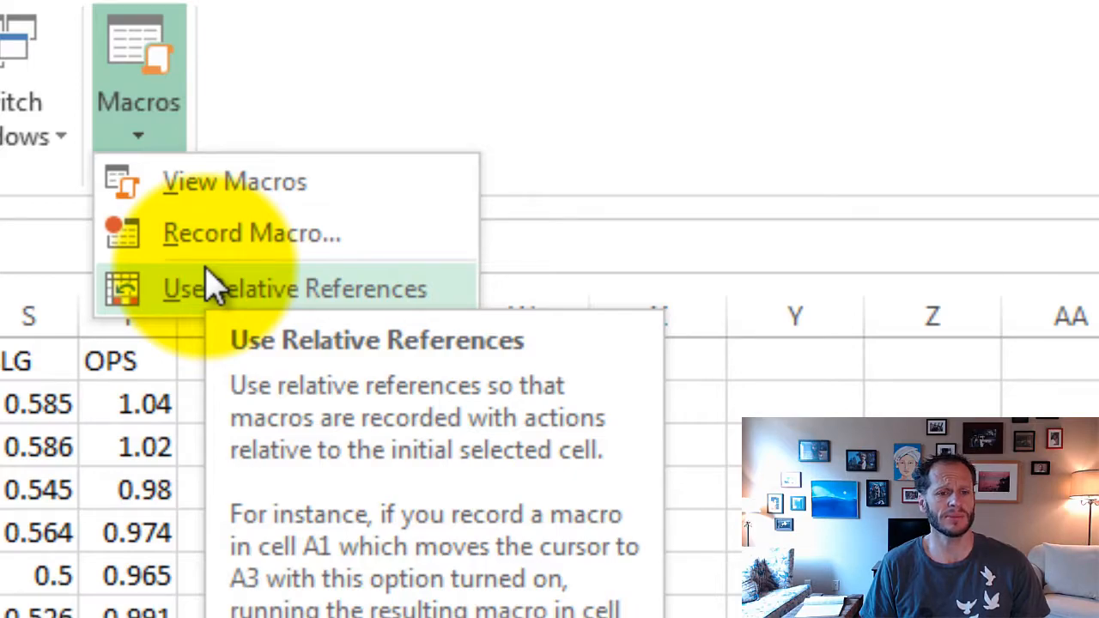
click(341, 325)
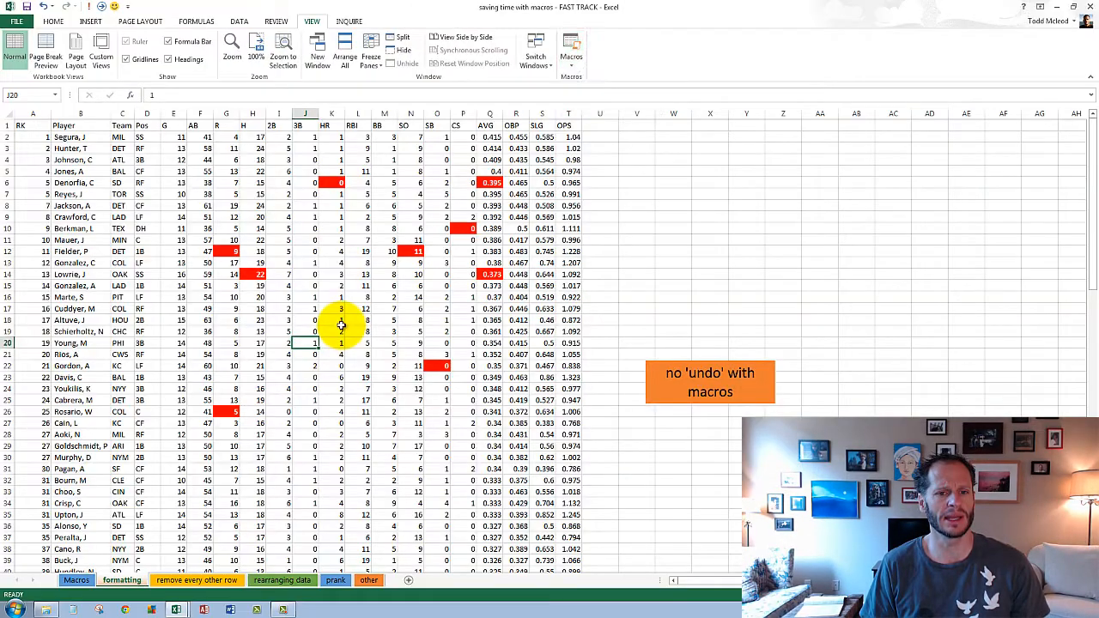
click(462, 320)
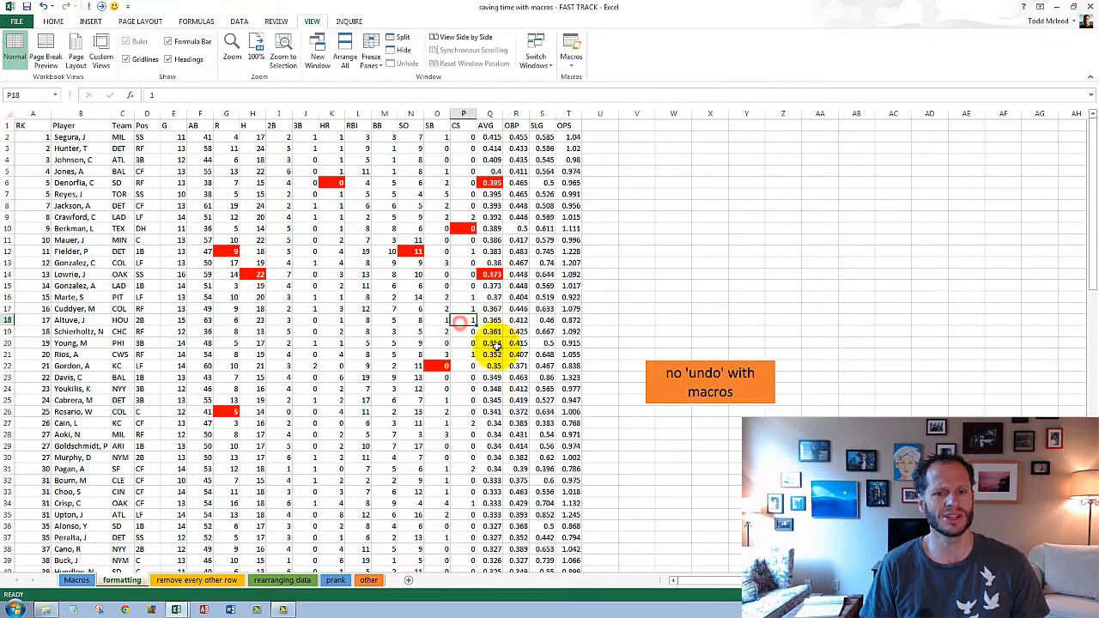
click(251, 331)
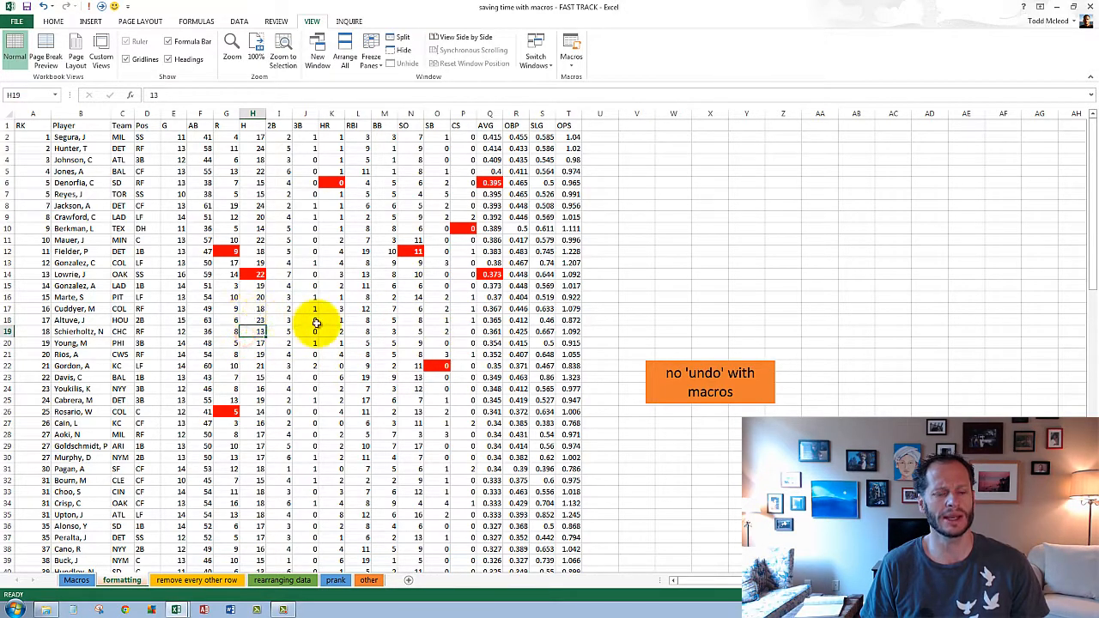
click(277, 331)
click(290, 343)
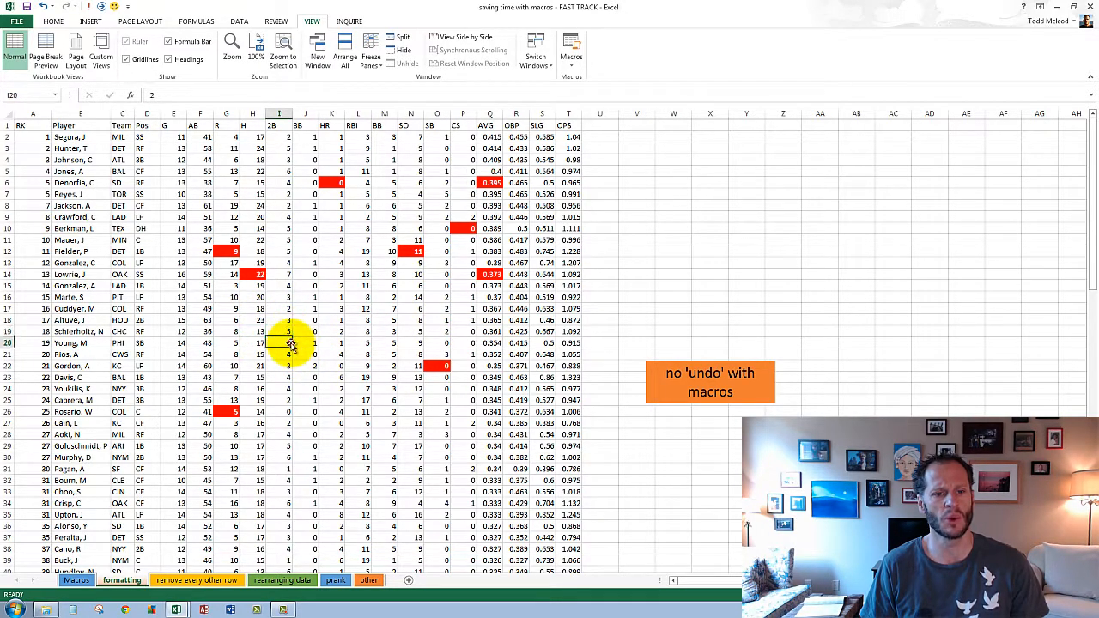
click(290, 332)
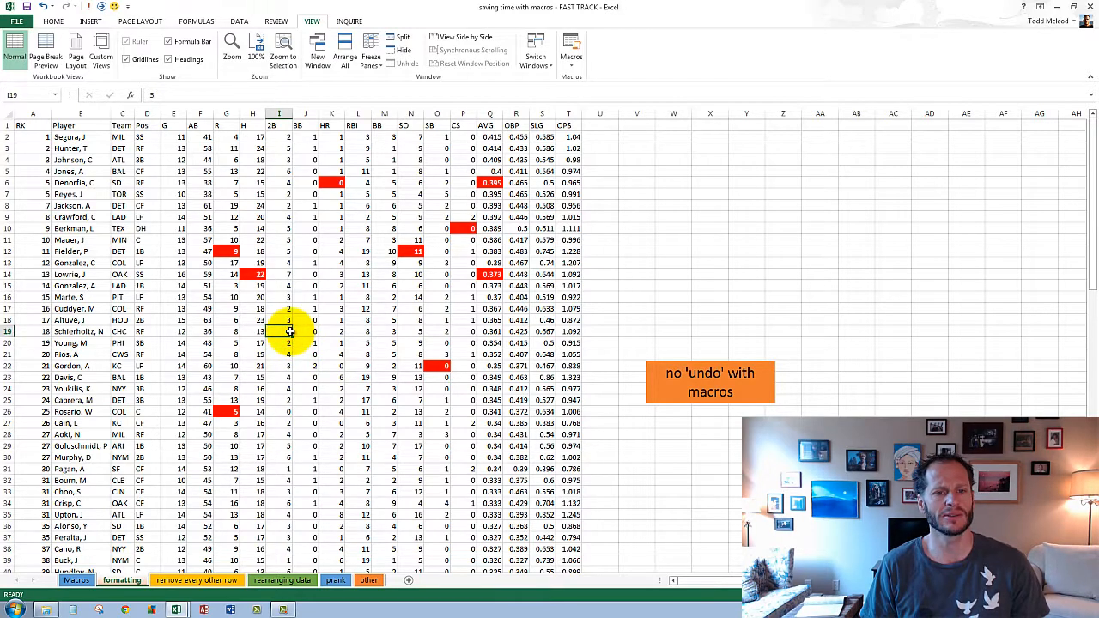
click(302, 353)
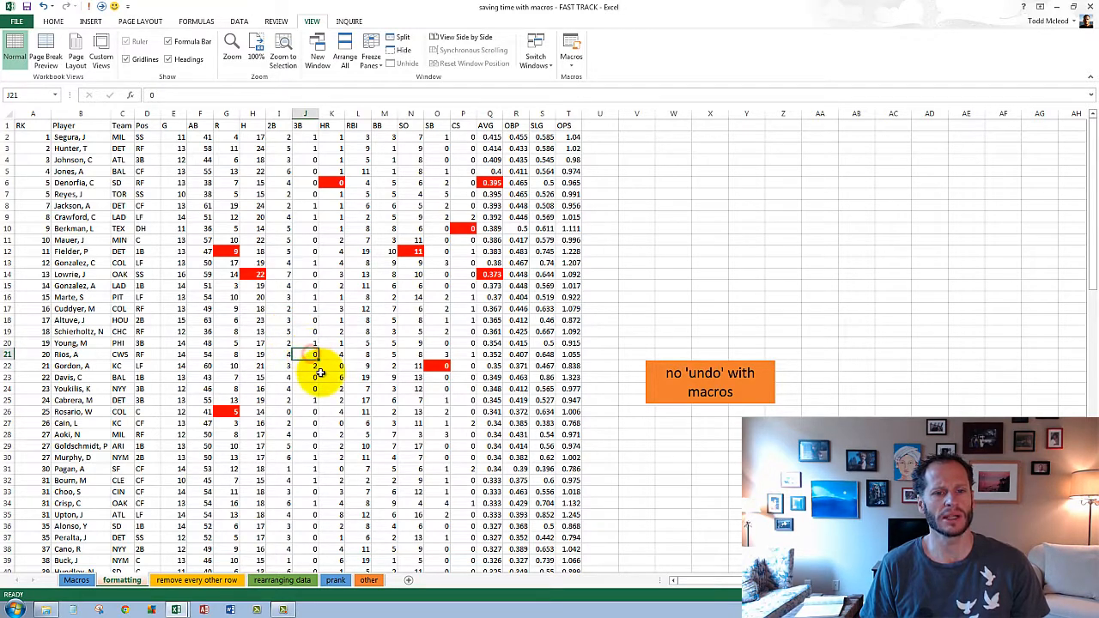
click(279, 391)
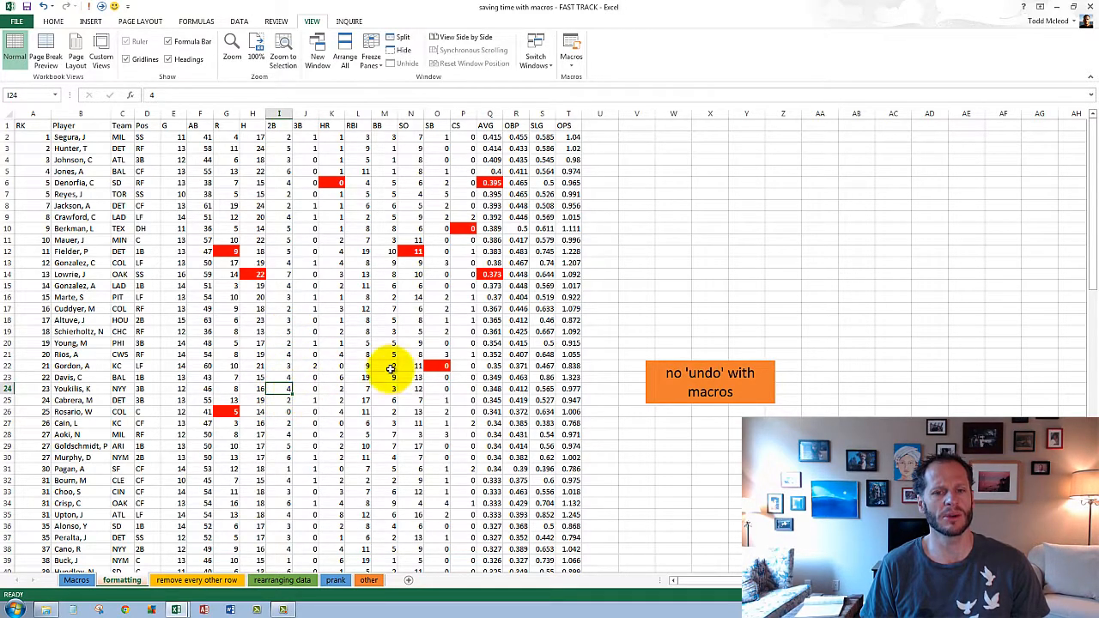
click(566, 309)
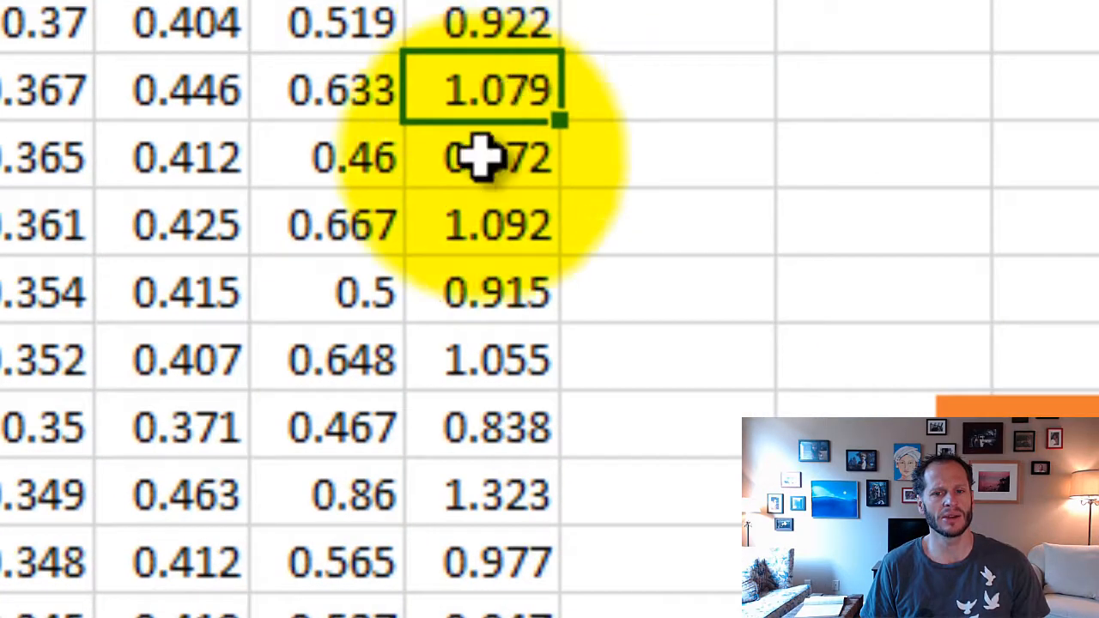
click(473, 300)
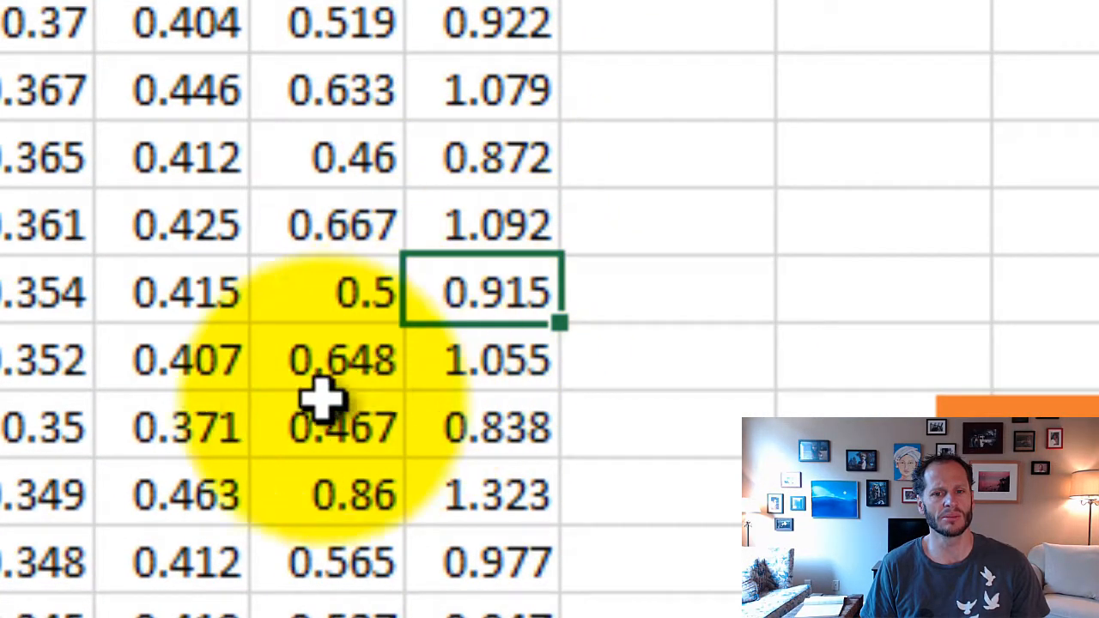
- With cell R21 selected, start setting up a new macro recording and name the macro macroEXAMPLE
click(216, 370)
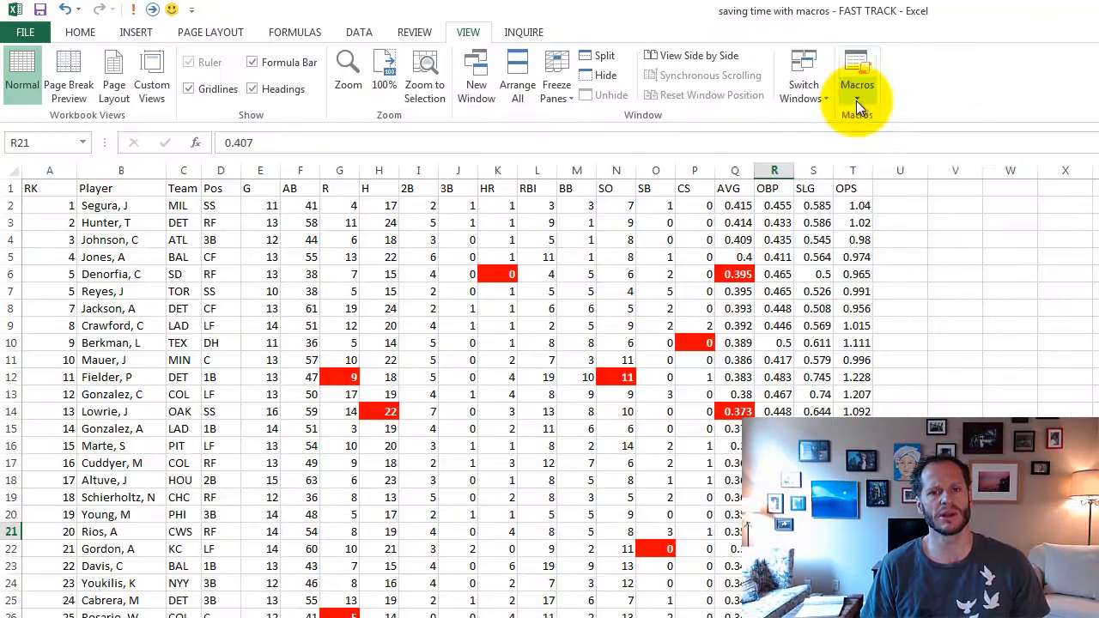
click(856, 100)
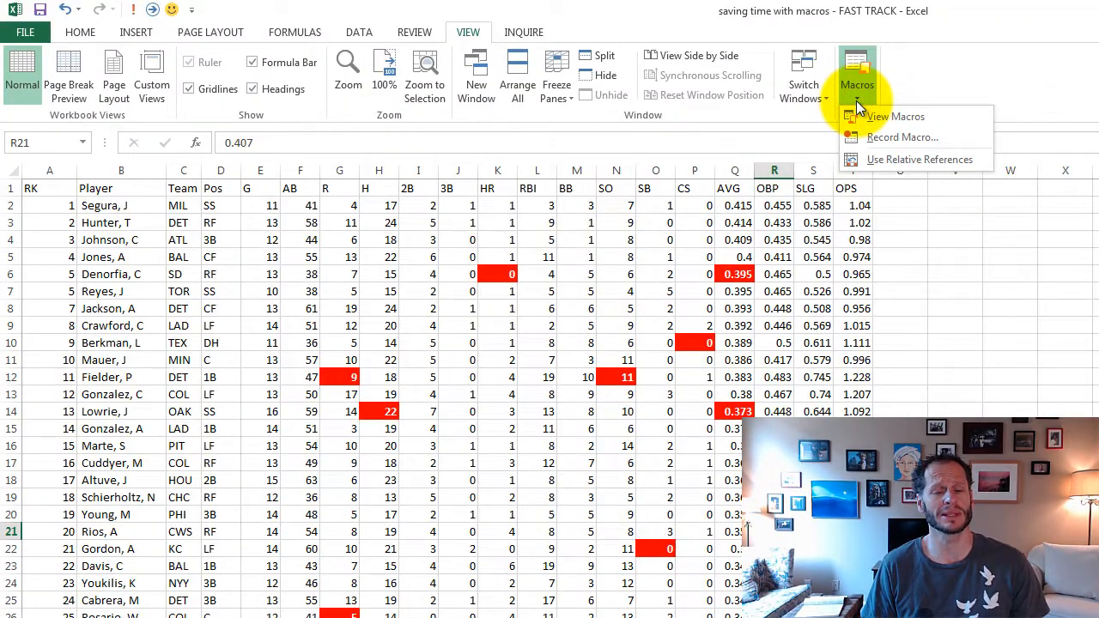
click(929, 136)
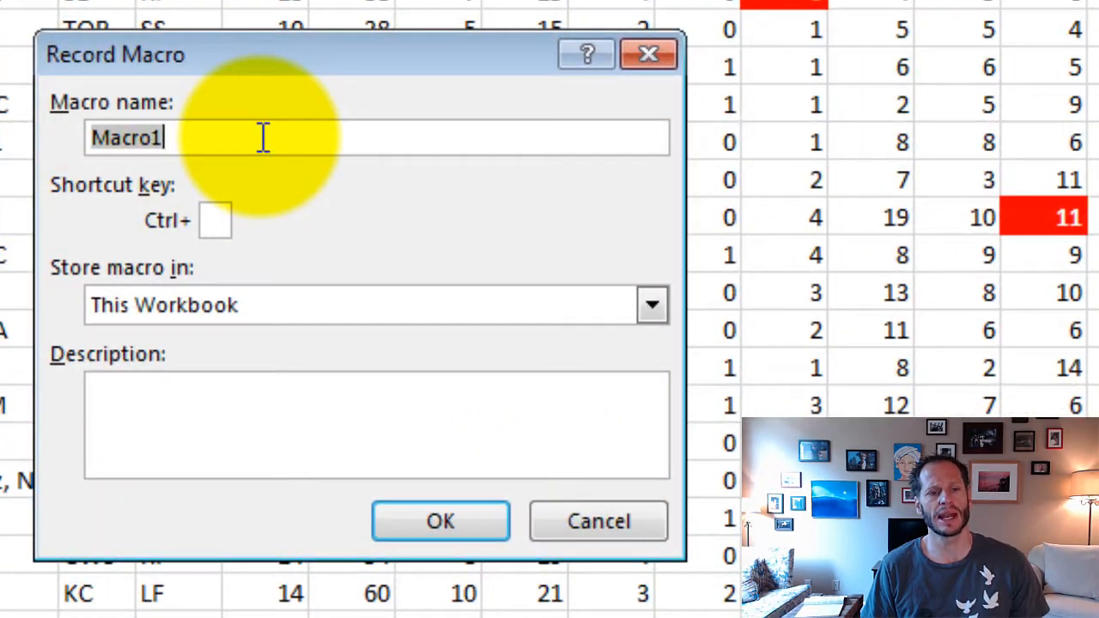
text(m)
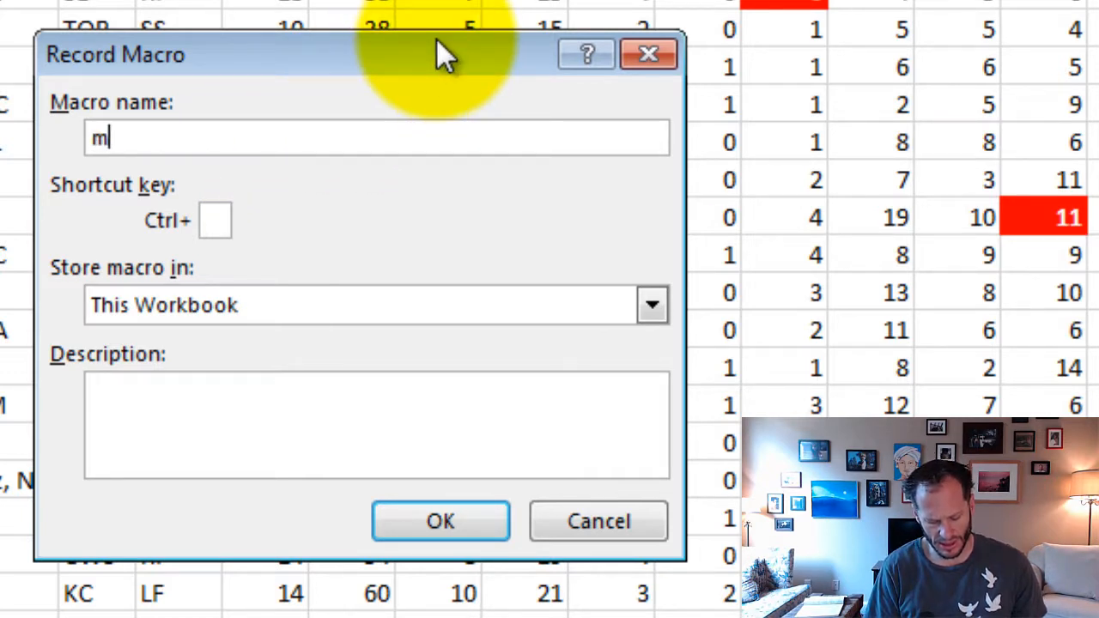
text(acroEXAMPLE)
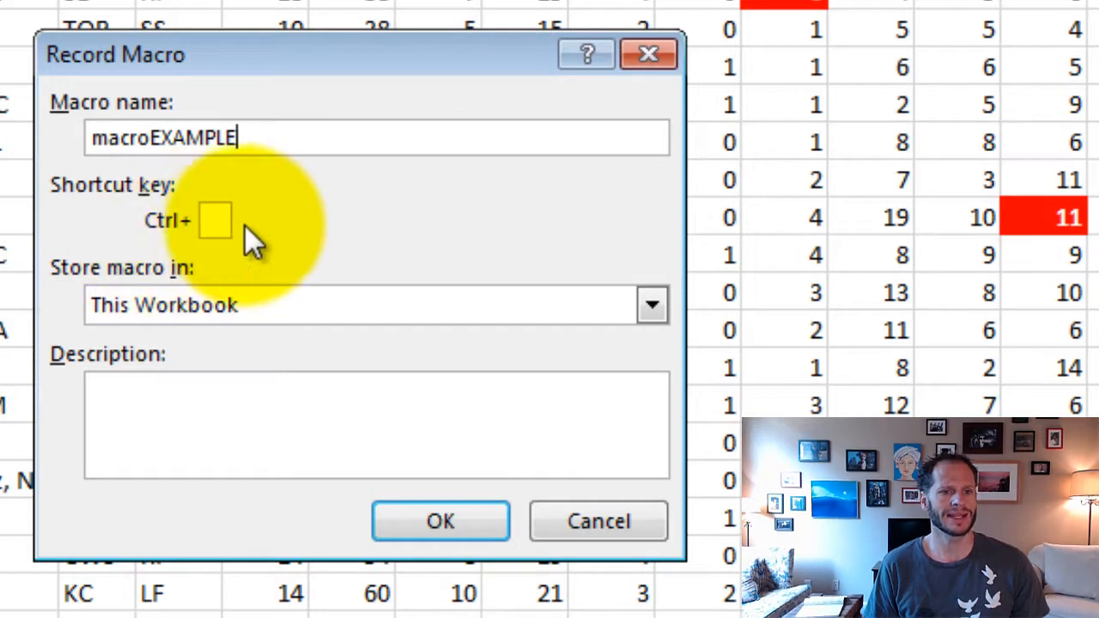
- Store the macro in This Workbook and assign it the shortcut Ctrl+Shift+Y
click(214, 220)
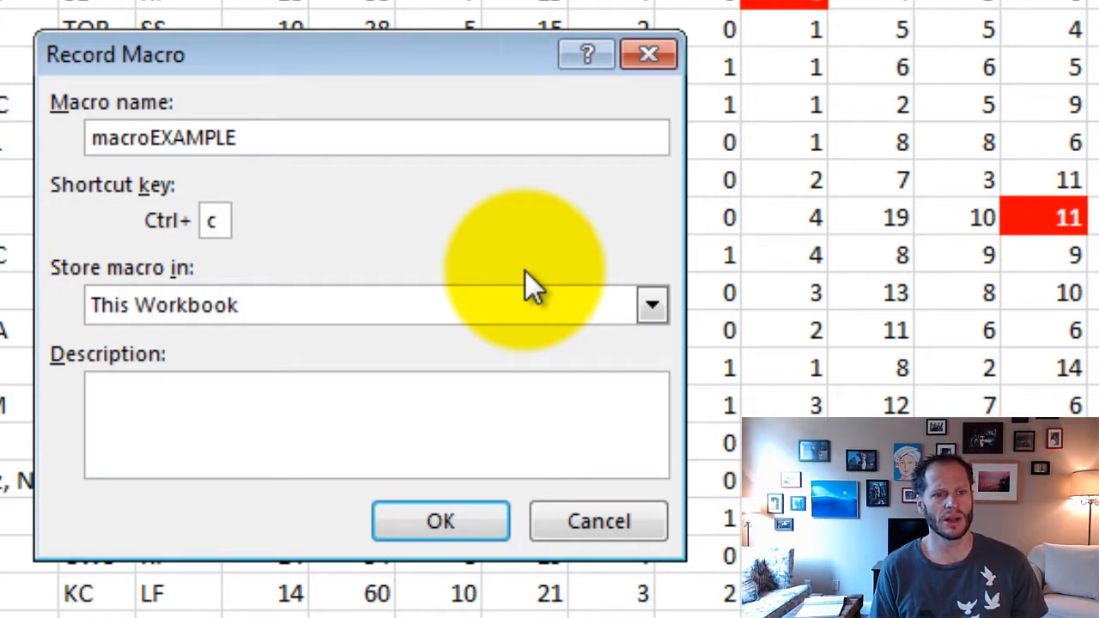
click(295, 308)
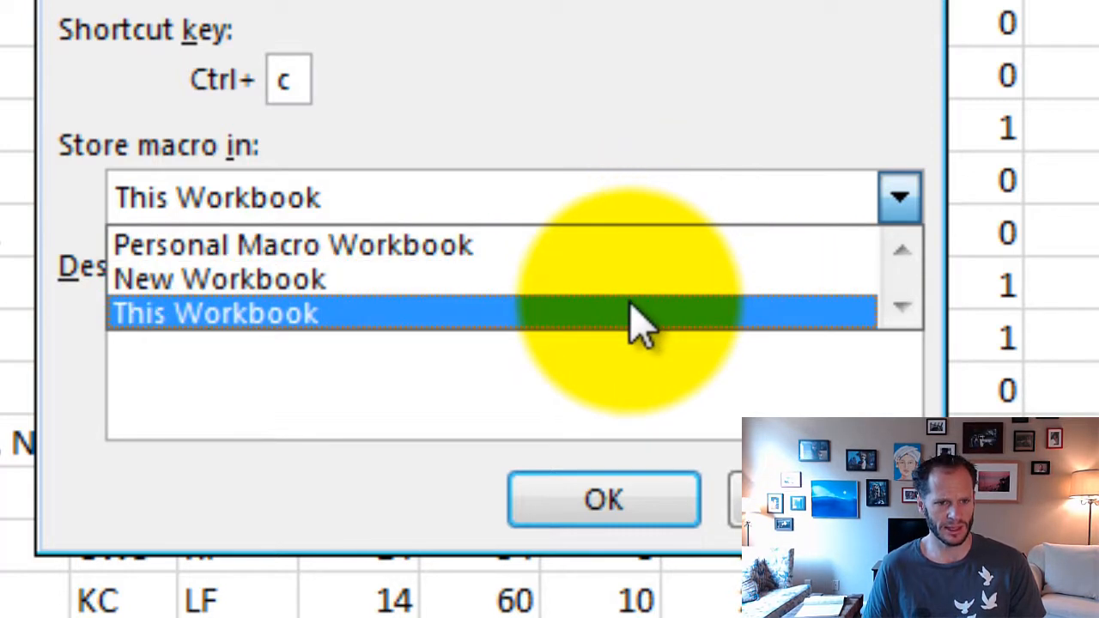
click(637, 313)
click(287, 79)
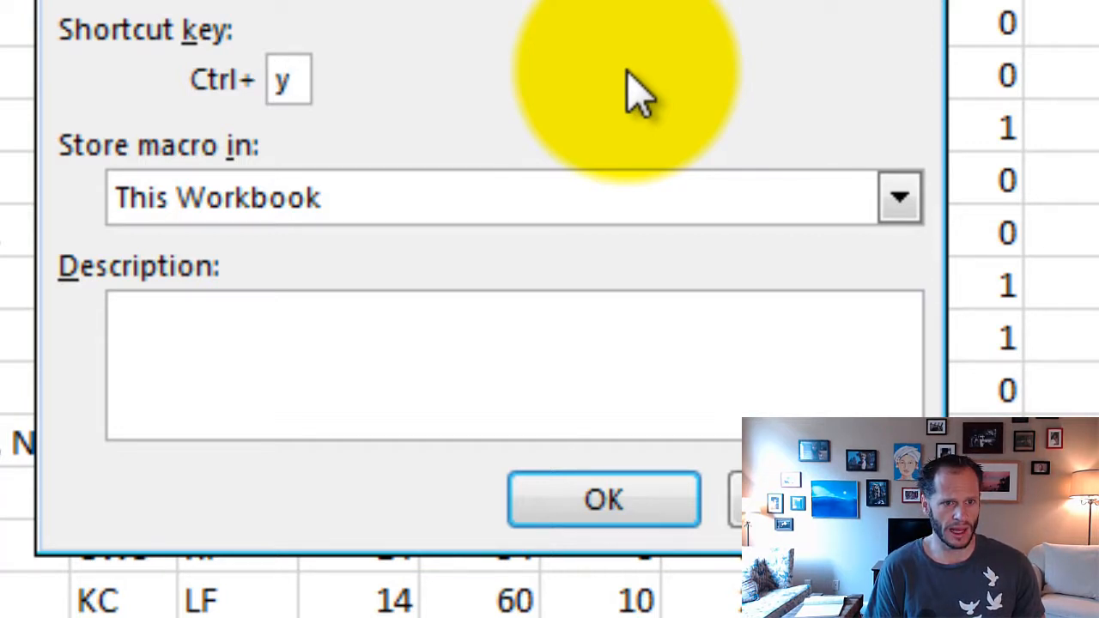
text(Y)
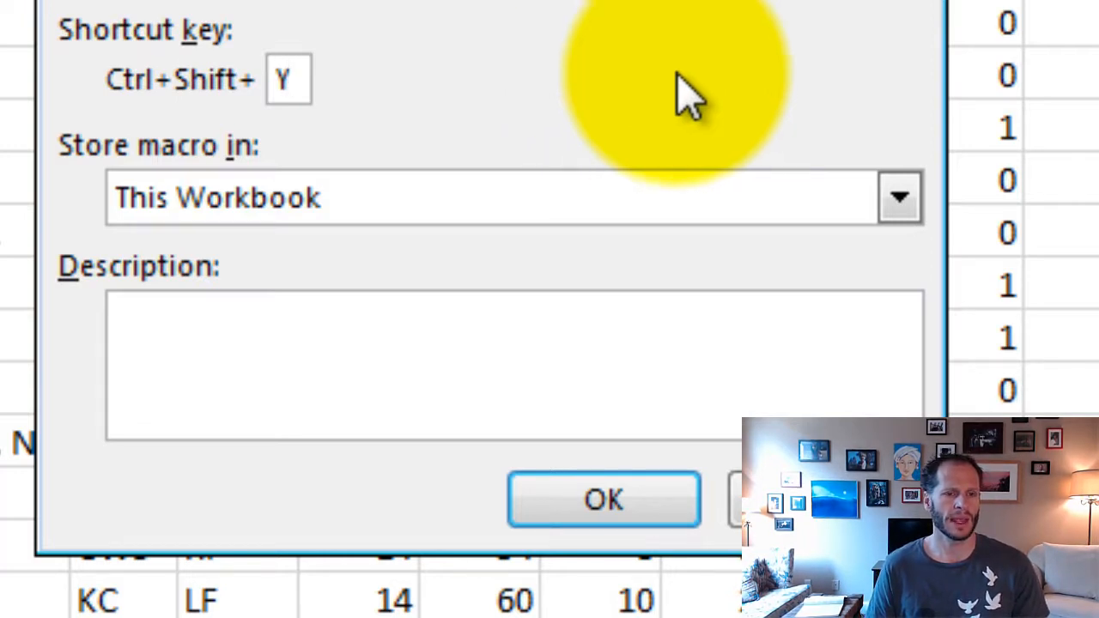
- Describe the macro as "format a cell fill red, and text white and bold" and begin recording
click(639, 352)
text(format te)
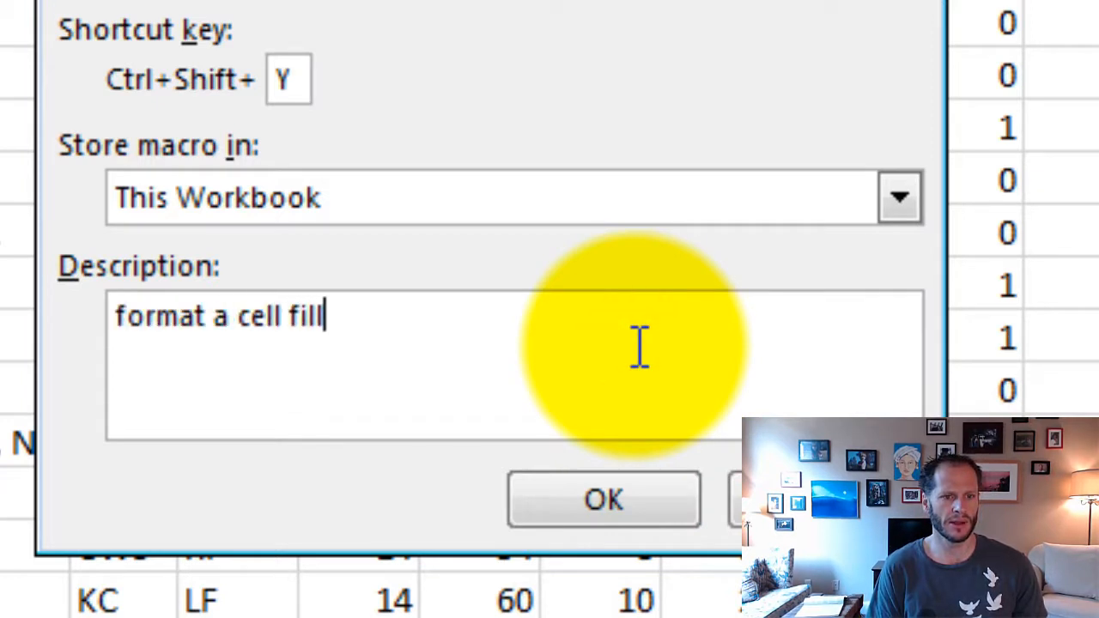
text(, and text w)
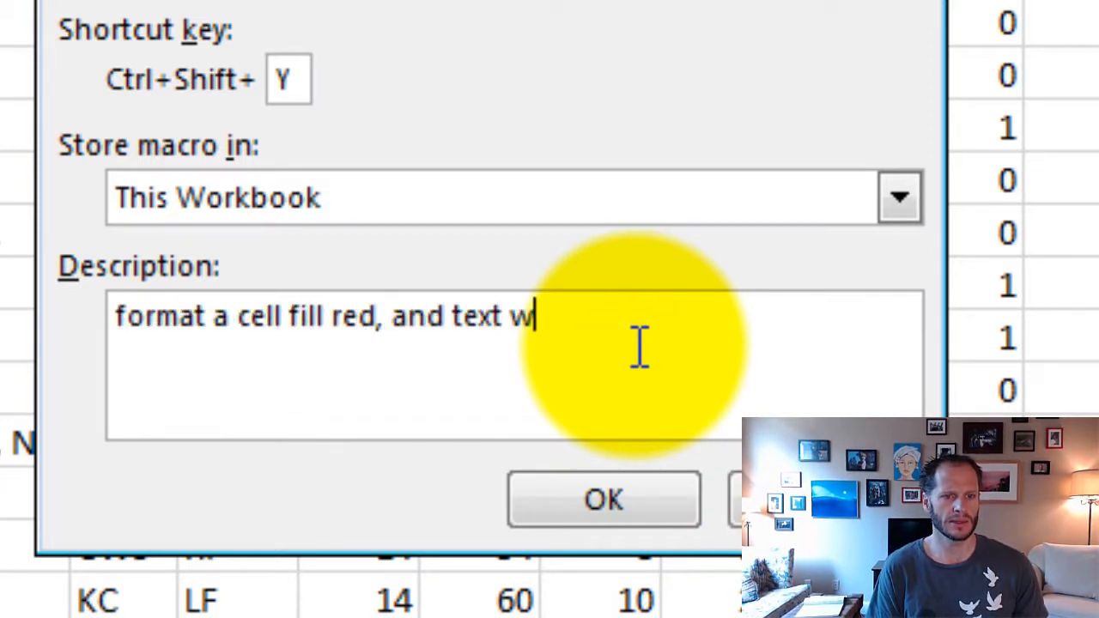
text(hite and bold)
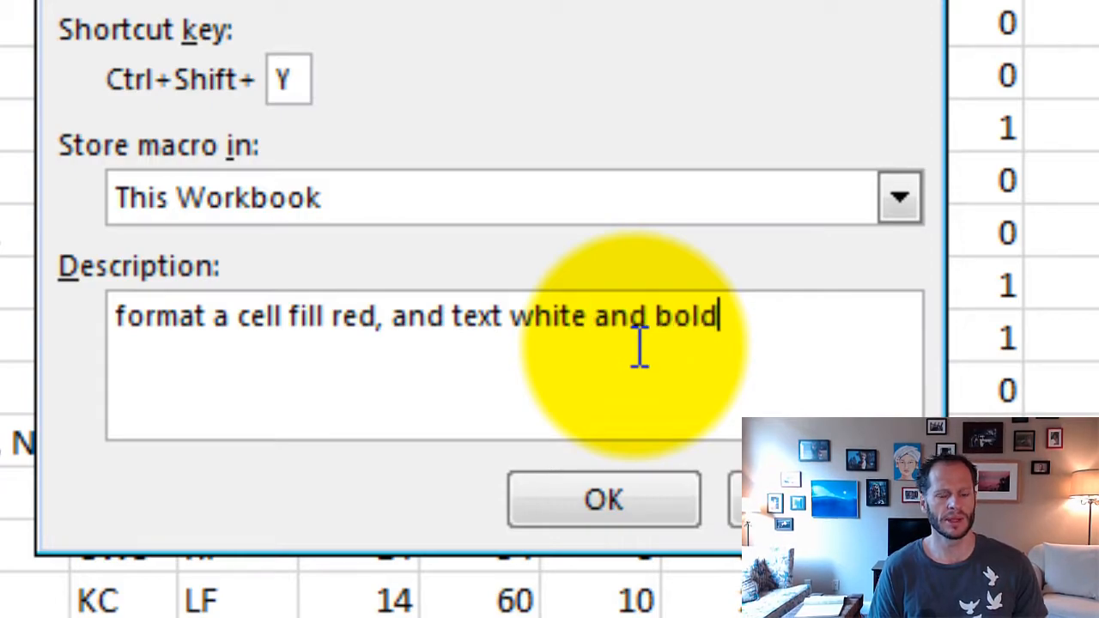
click(603, 503)
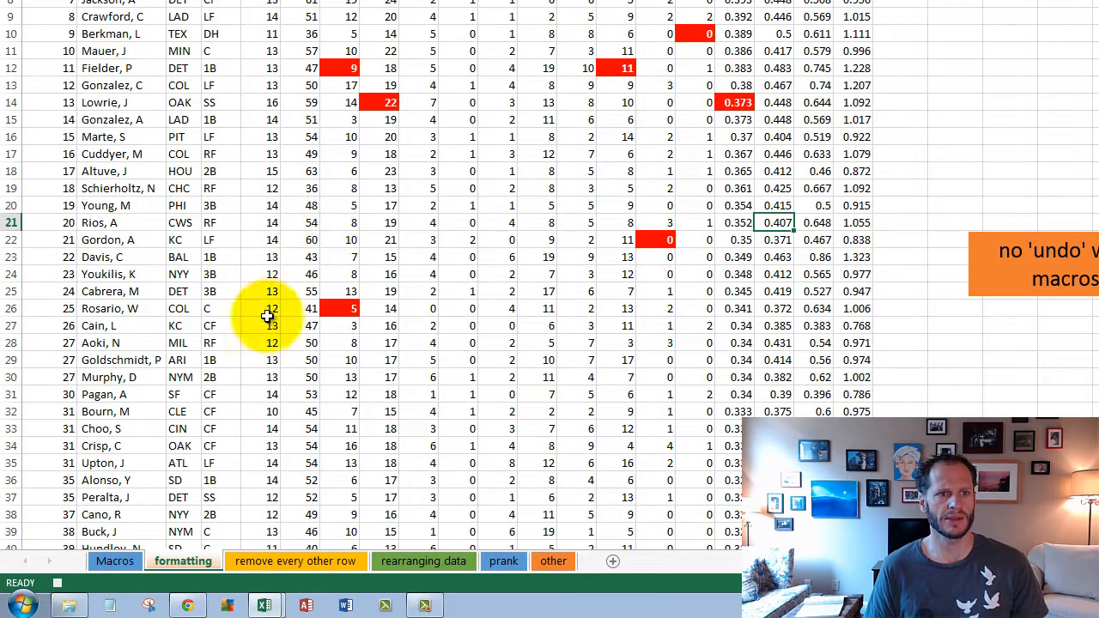
- Record a red fill and a bold white font on cell R21, and end the macro recording
click(58, 585)
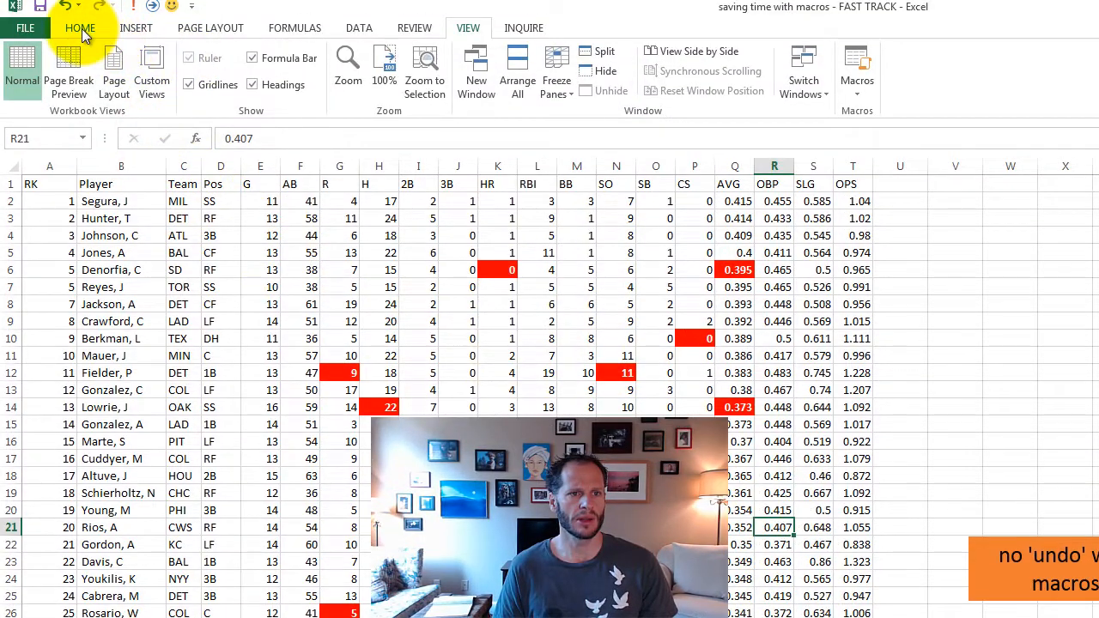
click(82, 28)
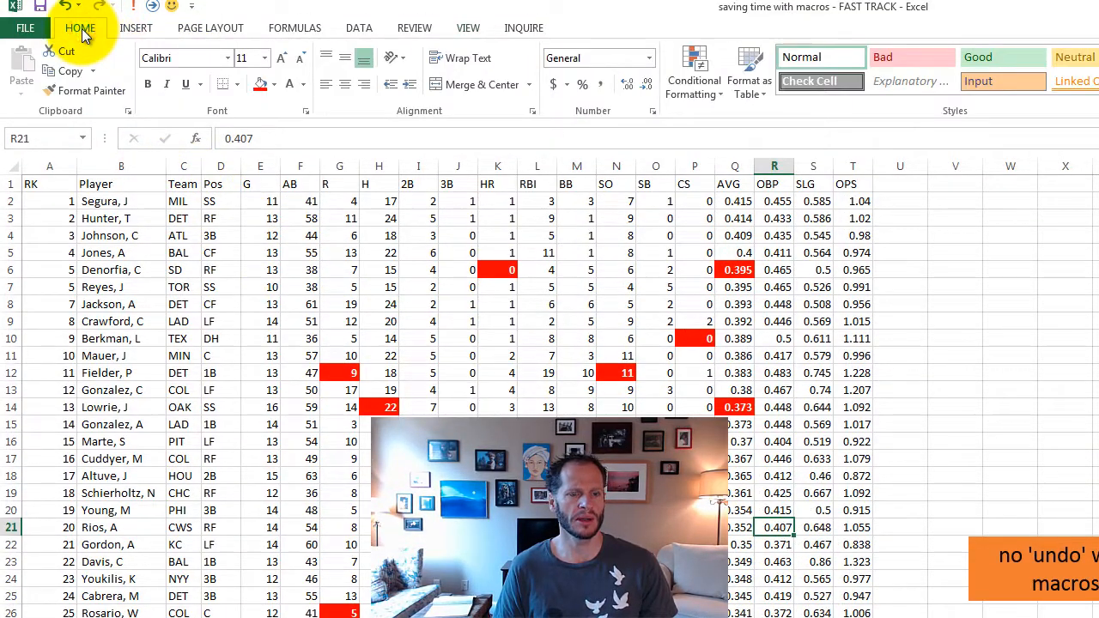
click(259, 84)
click(288, 84)
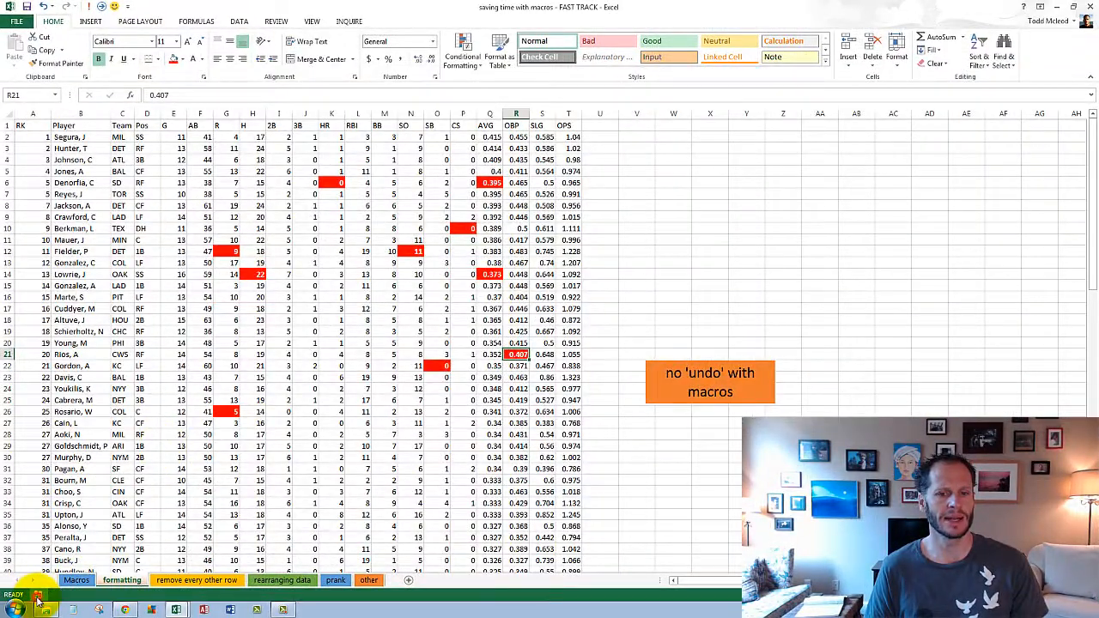
- Run the recorded formatting macro on cells K21, M27, O28, R26 and S23
click(323, 357)
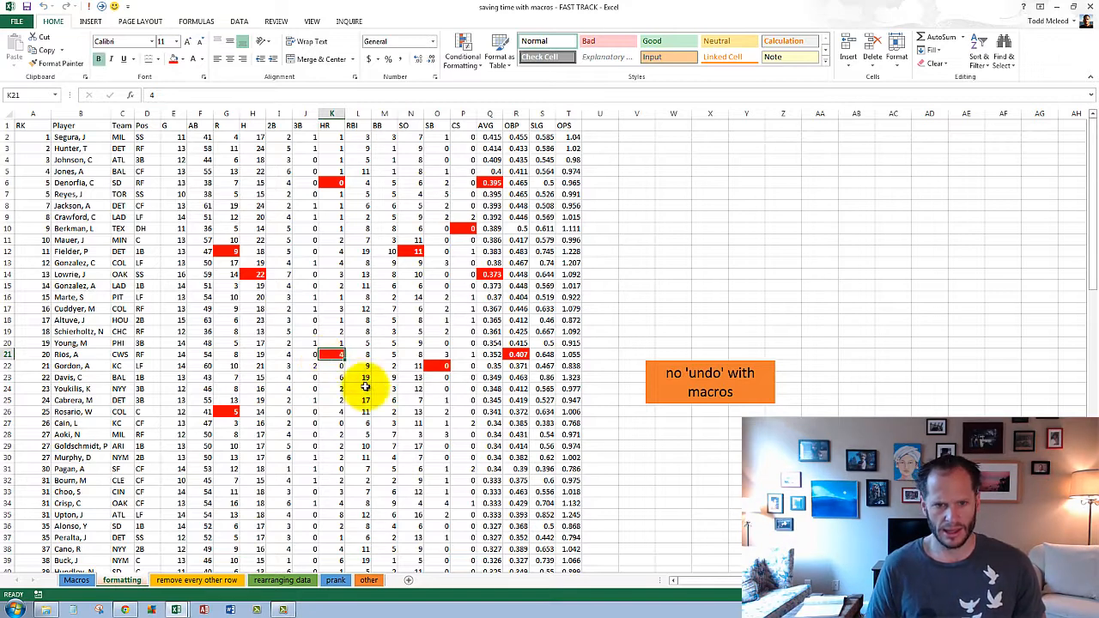
click(378, 423)
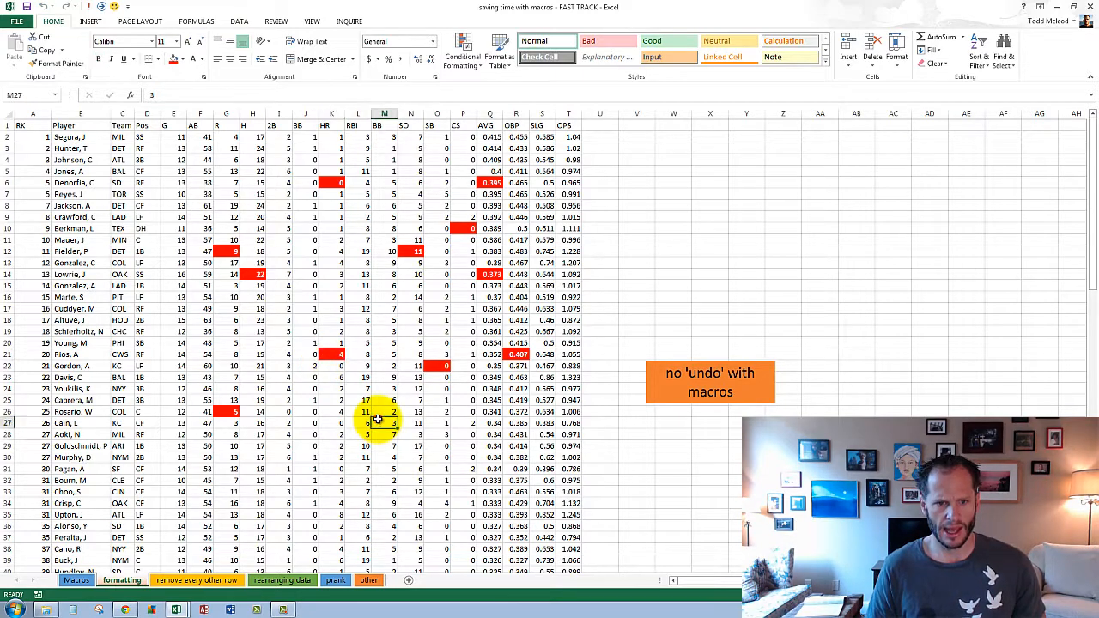
click(443, 432)
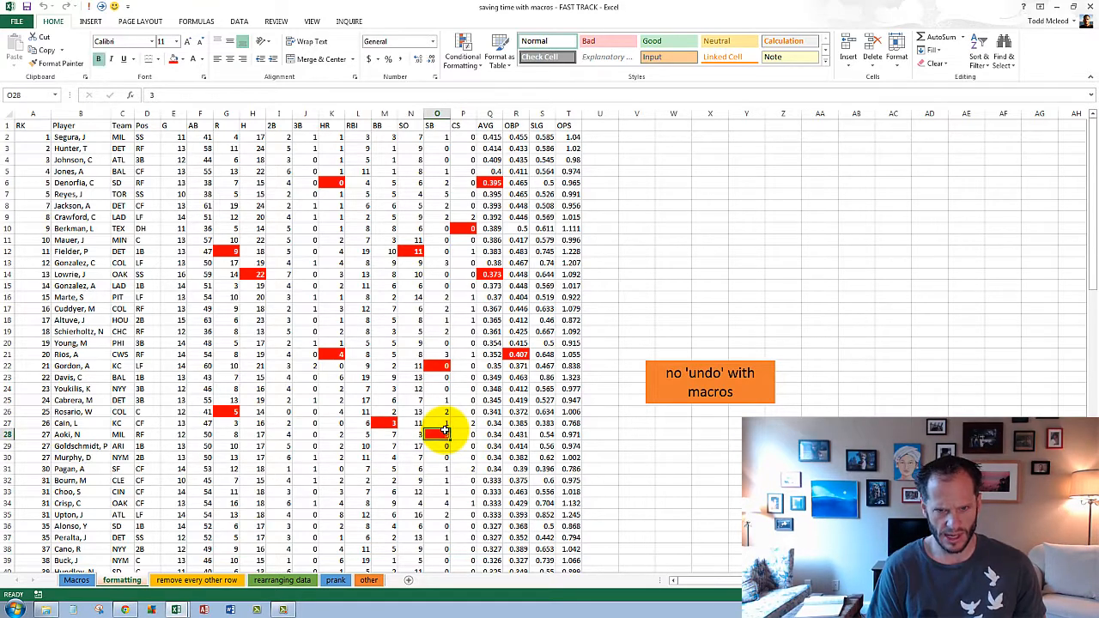
click(516, 412)
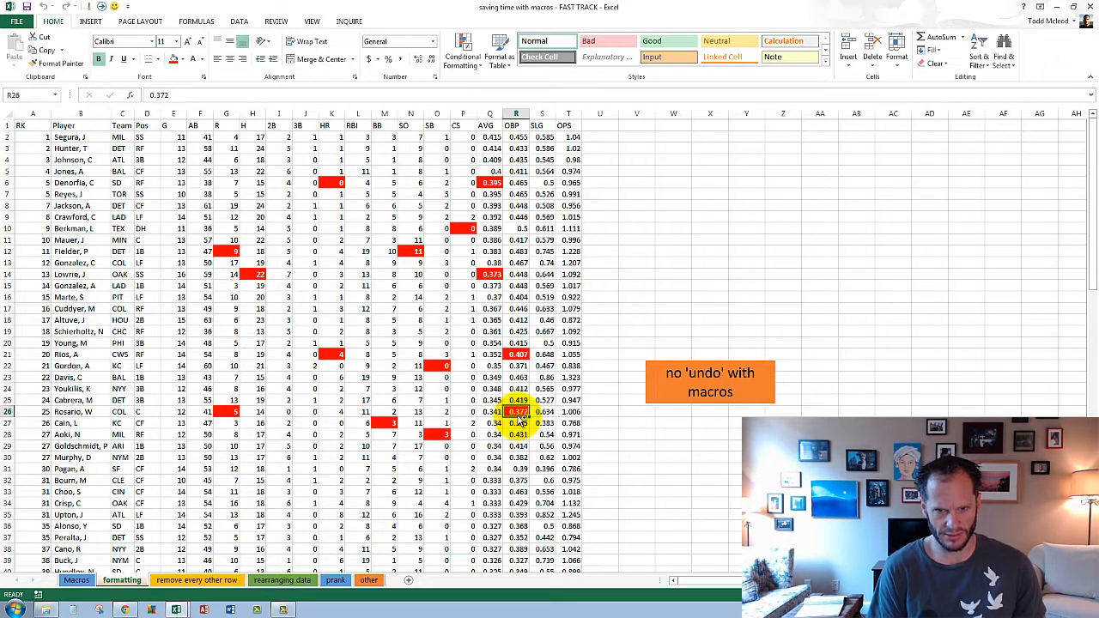
click(540, 378)
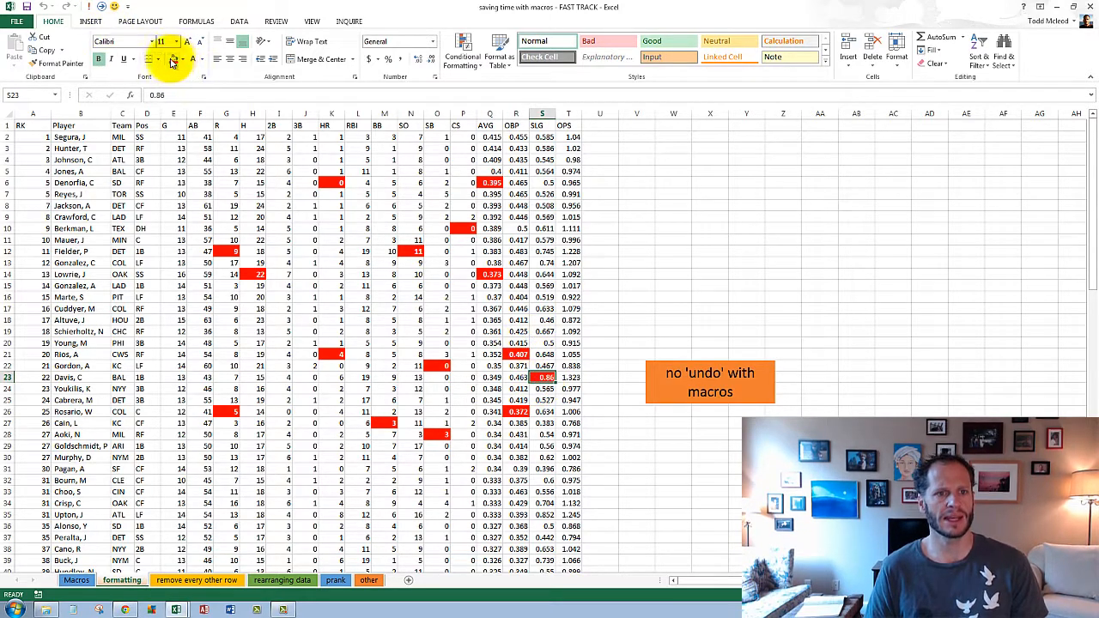
- Format cells J11, G7 and D6 by running the macro through its Quick Access shortcut, and select cell F4
click(294, 238)
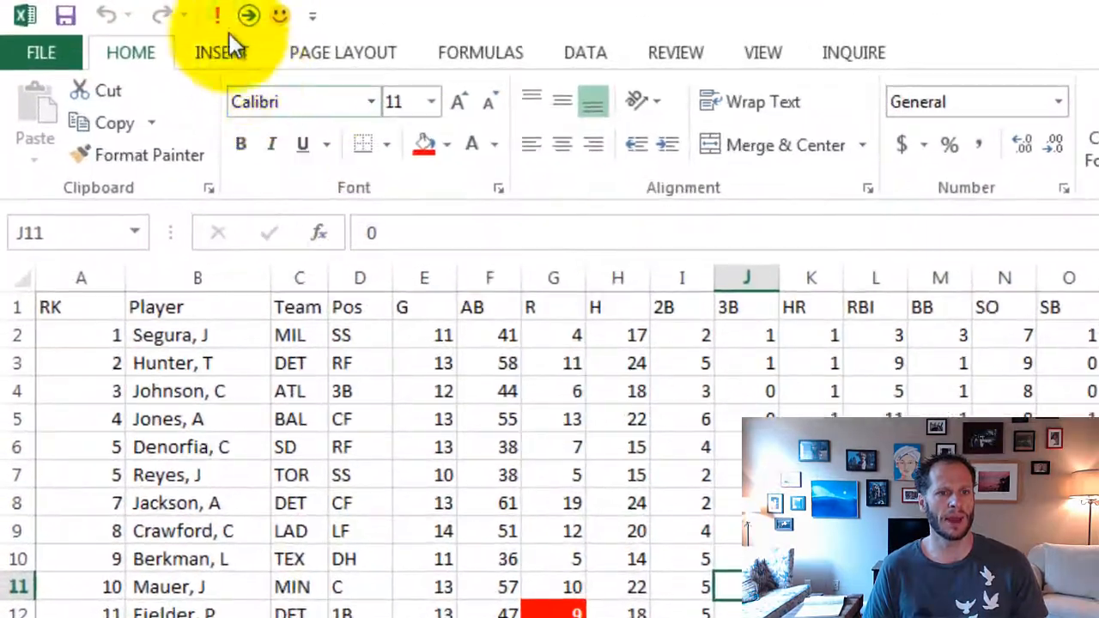
click(113, 11)
click(531, 472)
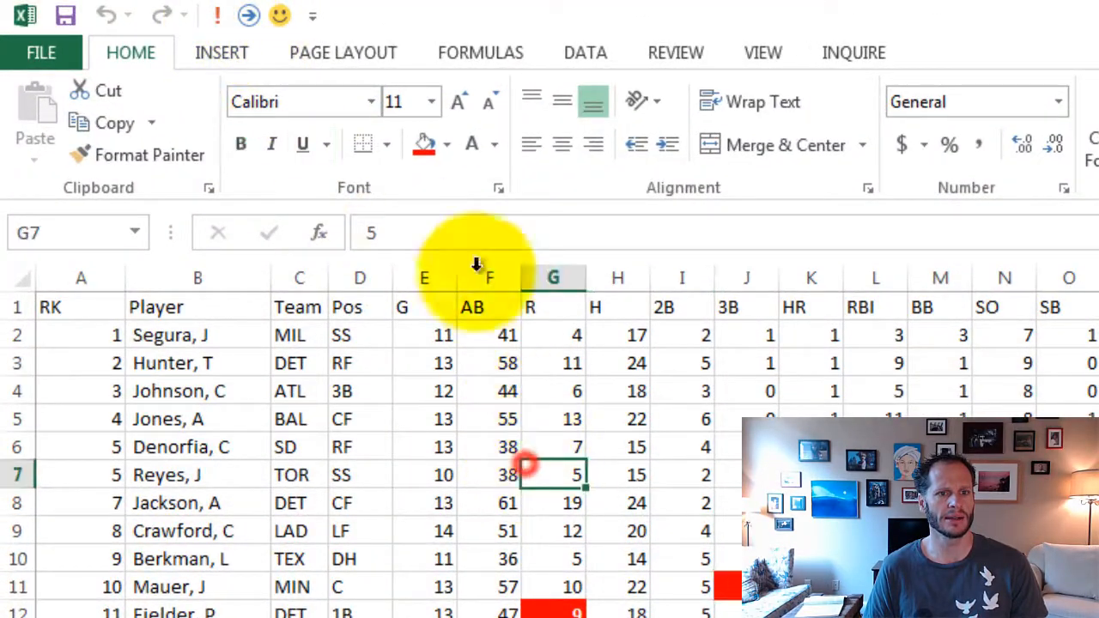
click(217, 15)
click(379, 439)
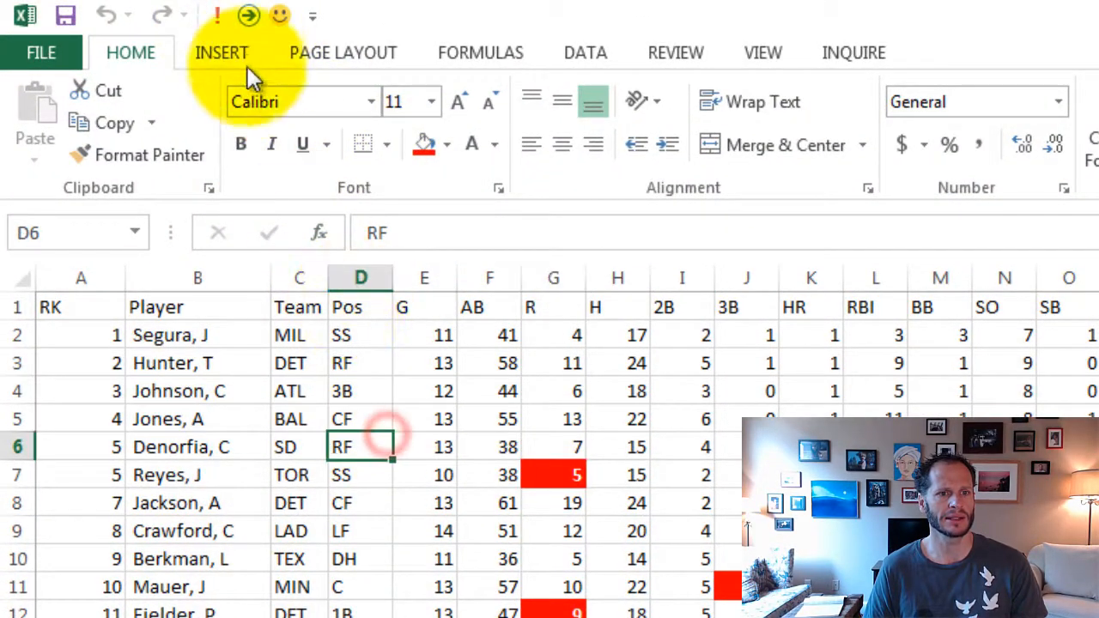
click(217, 15)
click(499, 391)
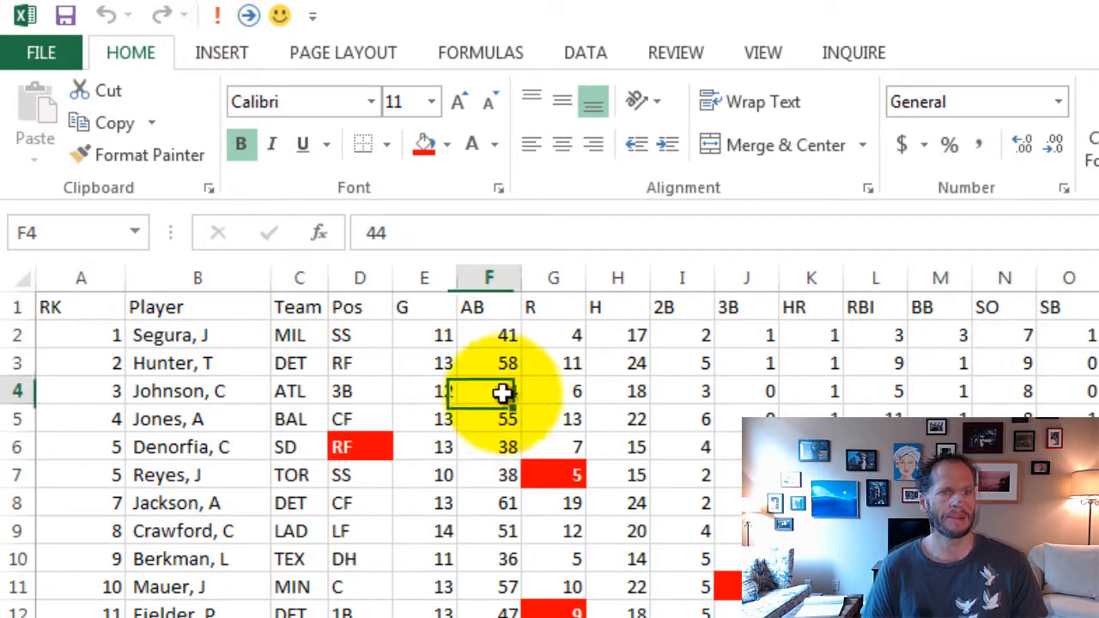
- Open the Quick Access Toolbar customization and show only Macros as the available commands
click(313, 17)
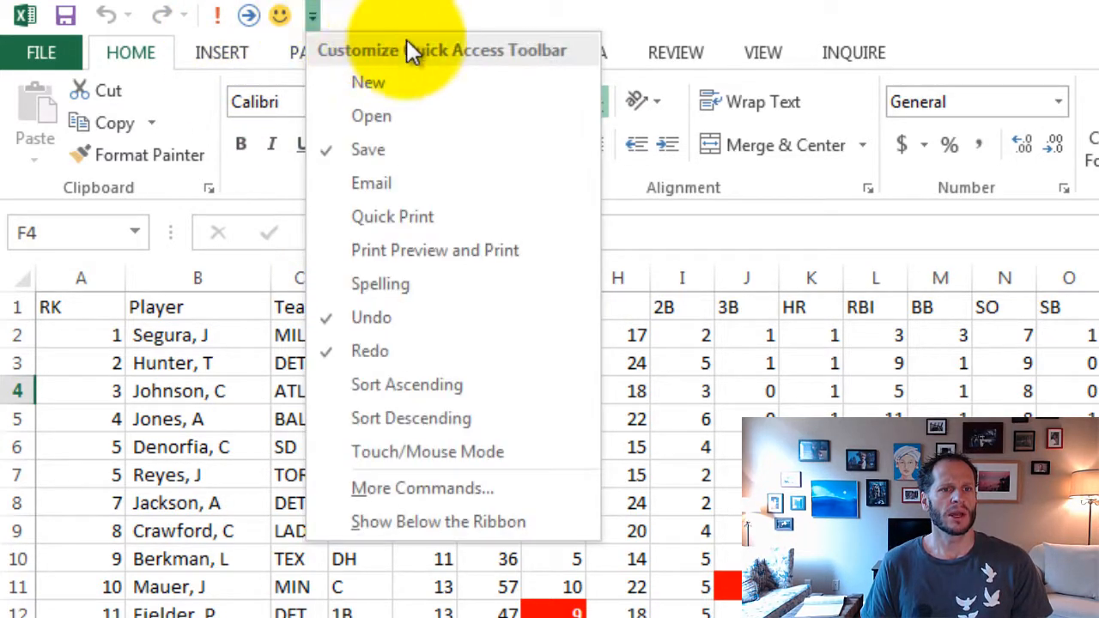
click(485, 494)
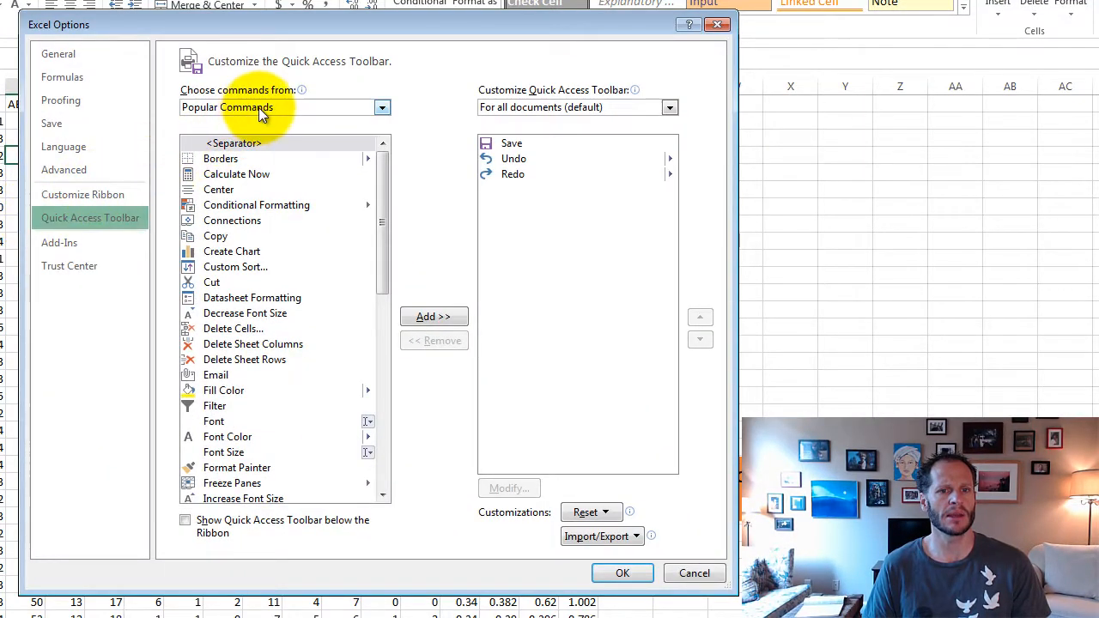
click(258, 108)
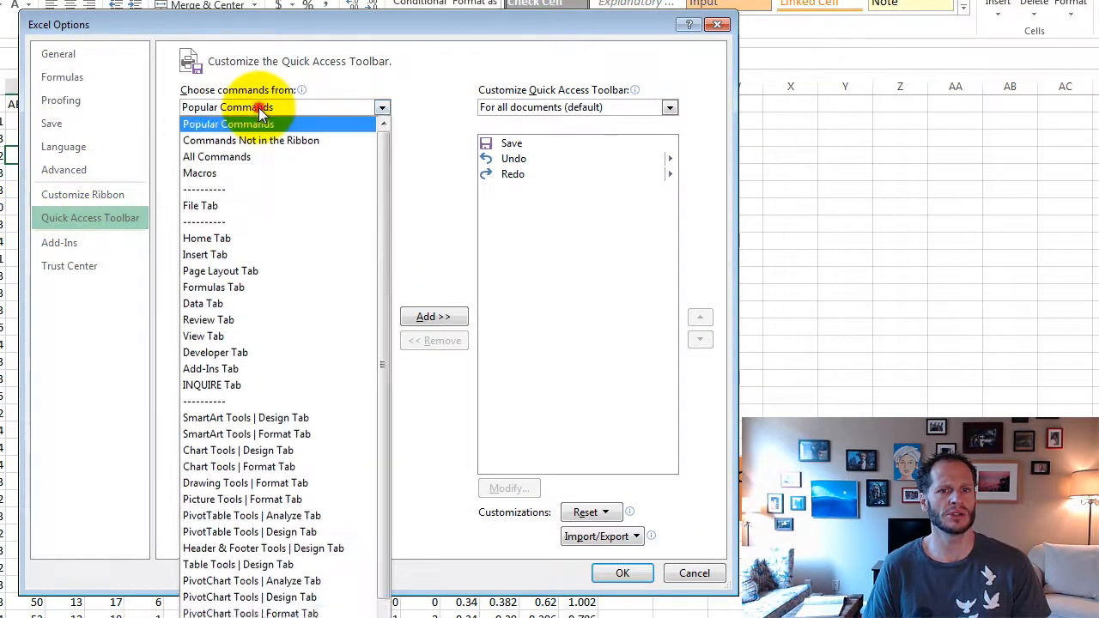
click(241, 180)
- Add macroSAMPLE to the Quick Access Toolbar for all documents
click(246, 222)
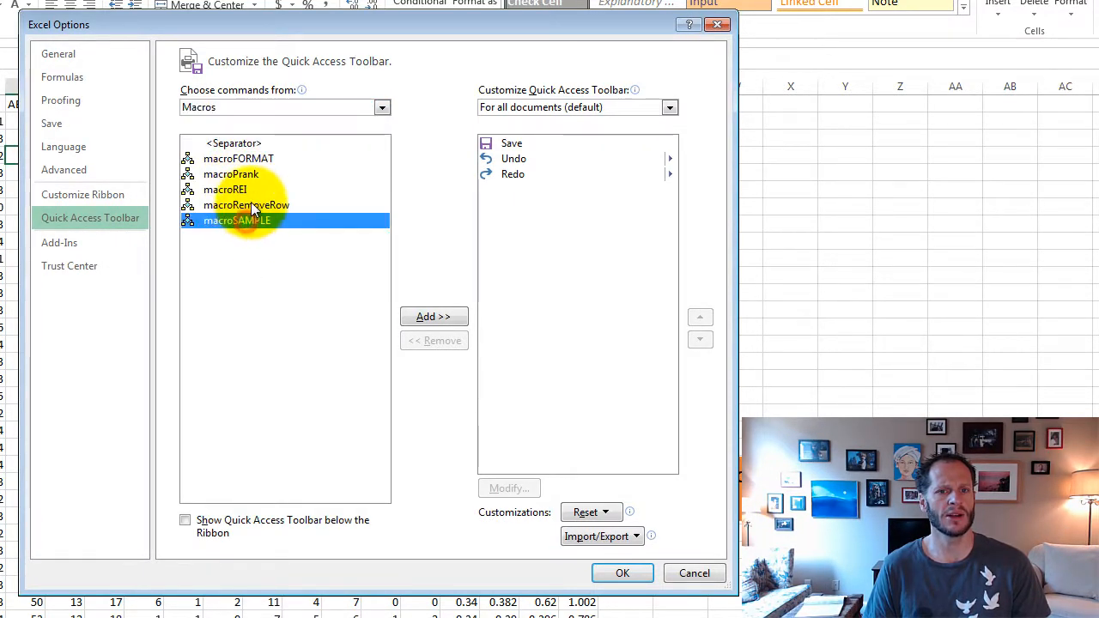
click(251, 206)
click(252, 160)
click(248, 221)
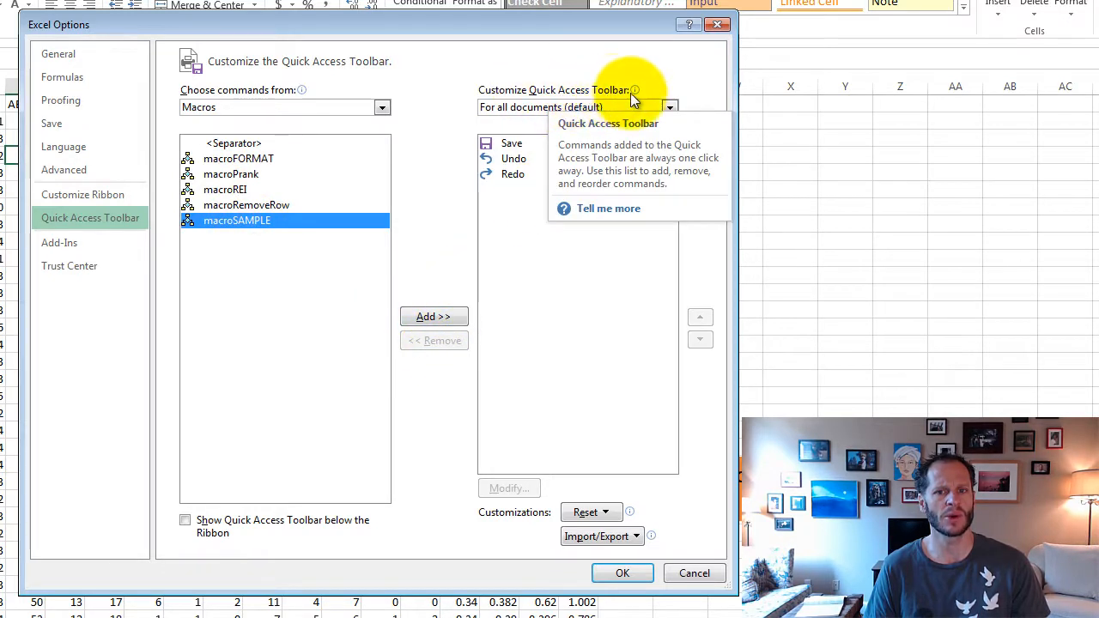
click(451, 318)
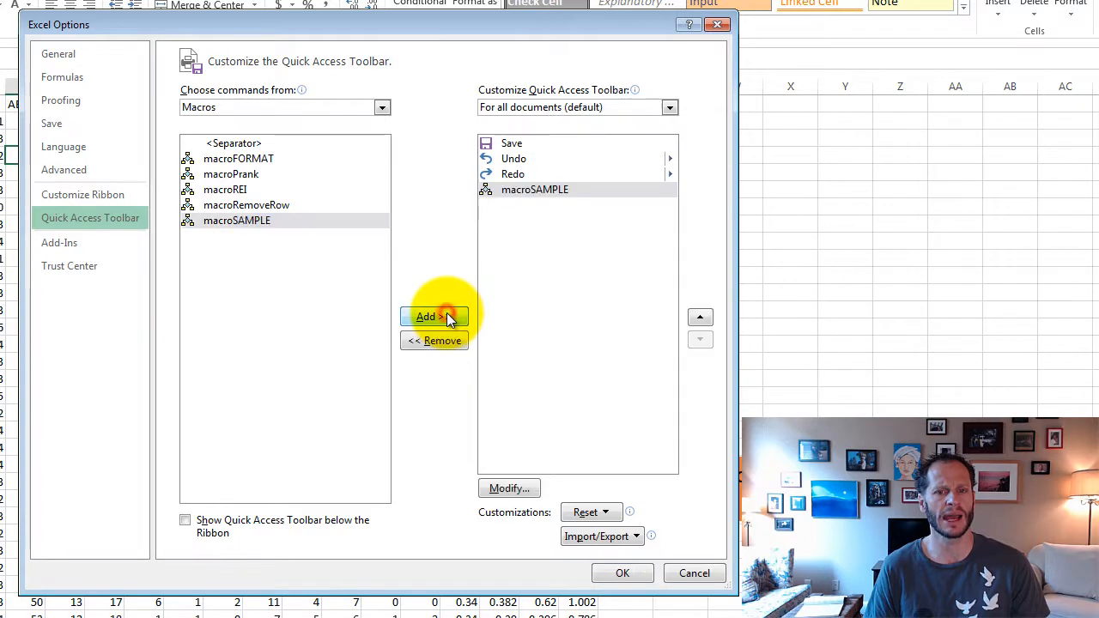
- Give the macroSAMPLE entry the red shield symbol and apply the Quick Access Toolbar customization
click(510, 488)
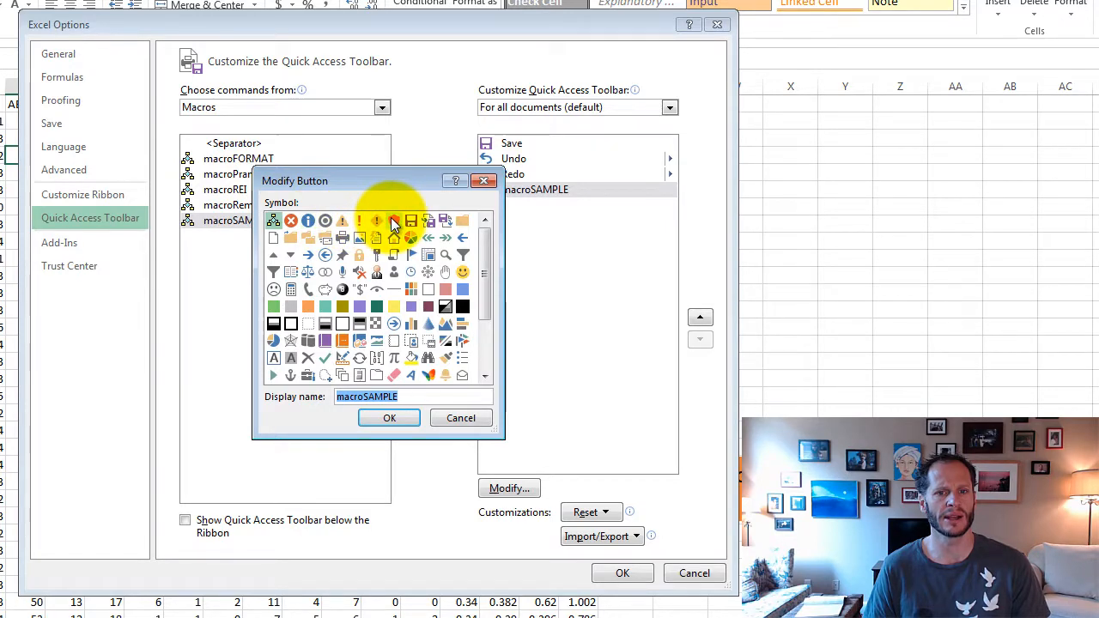
click(394, 222)
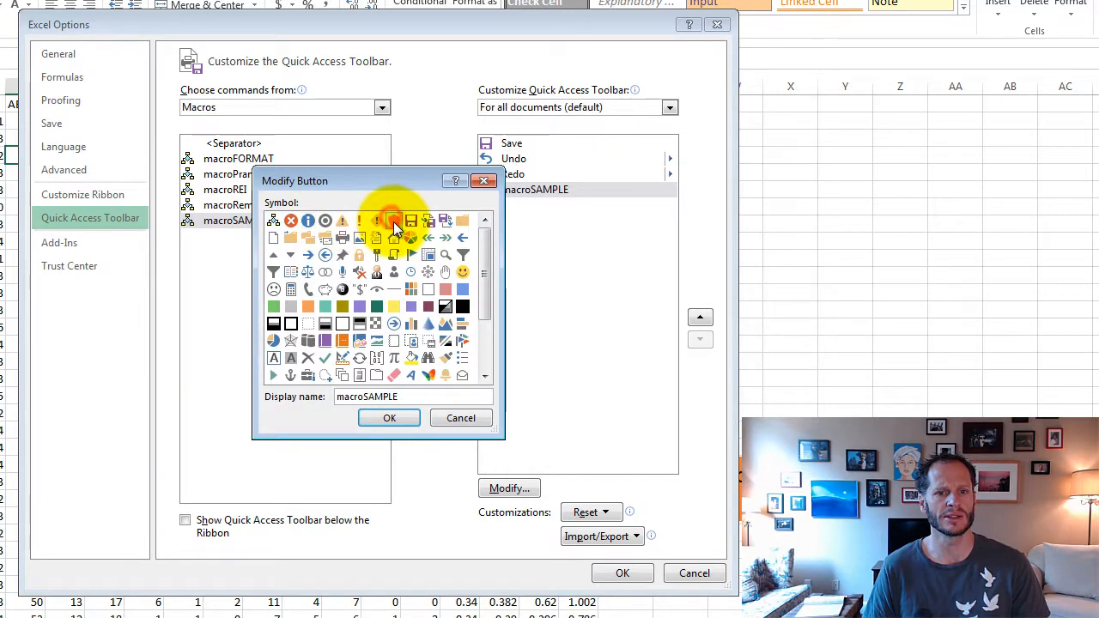
click(389, 418)
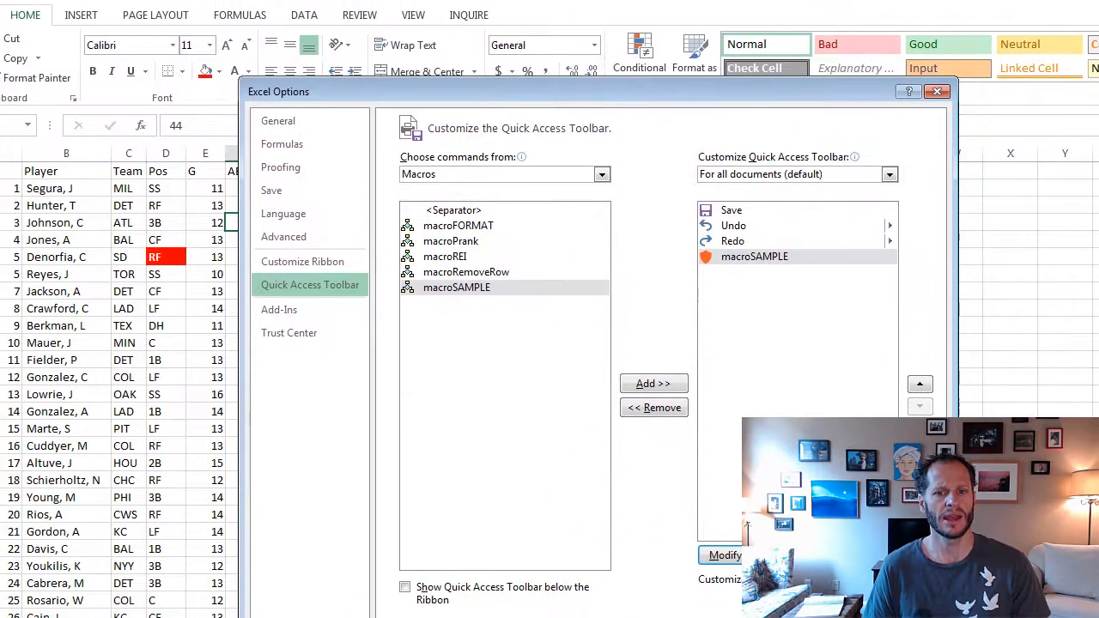
click(622, 572)
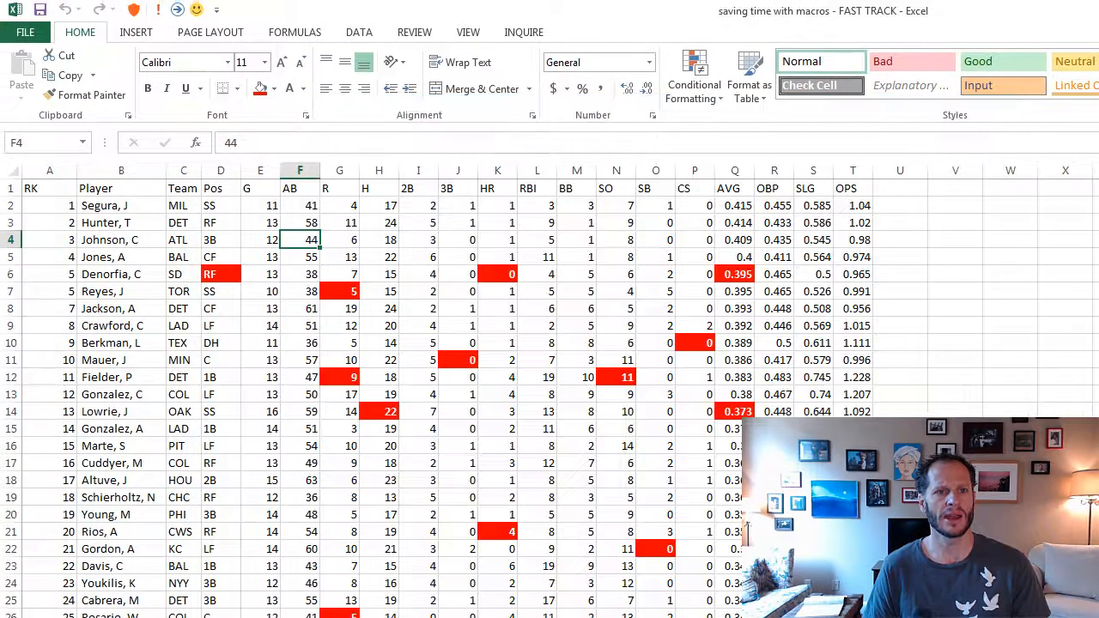
- Run macroSAMPLE from its Quick Access shortcut on cells H3, J2 and E13
click(373, 224)
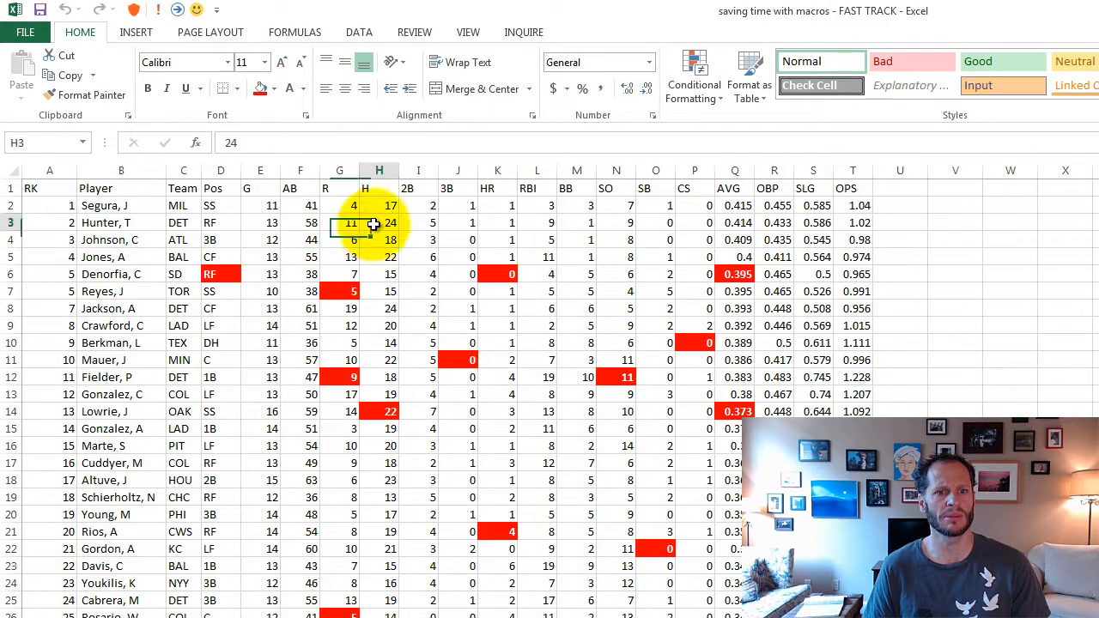
click(134, 9)
click(440, 206)
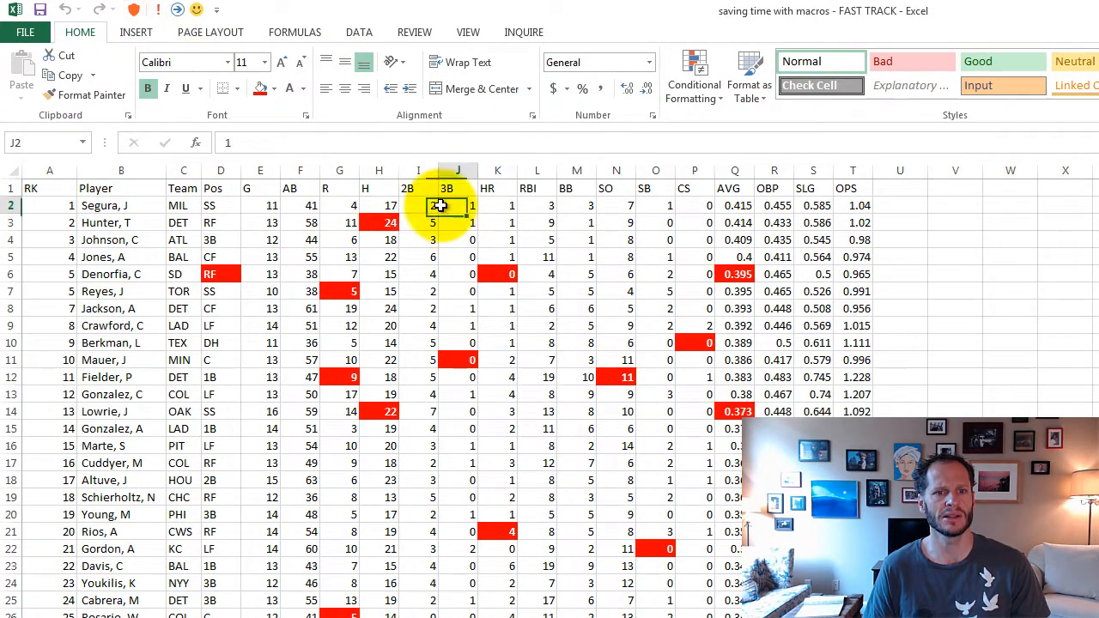
click(134, 10)
click(268, 395)
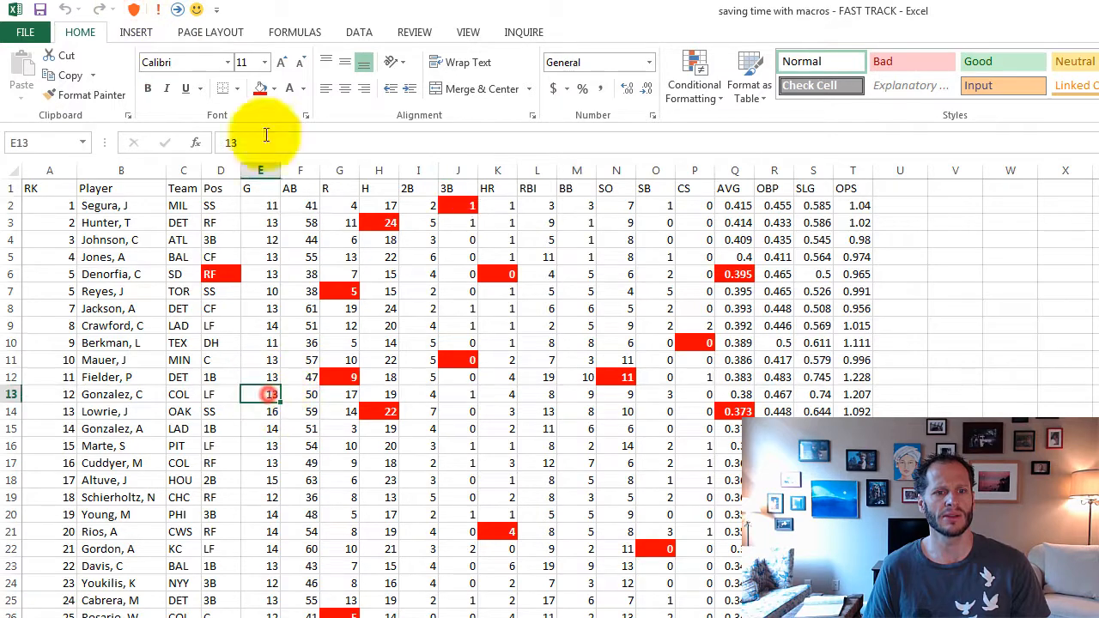
click(134, 10)
- Show the Quick Access Toolbar below the ribbon and run macroSAMPLE from it on cells E4 and G4
click(216, 9)
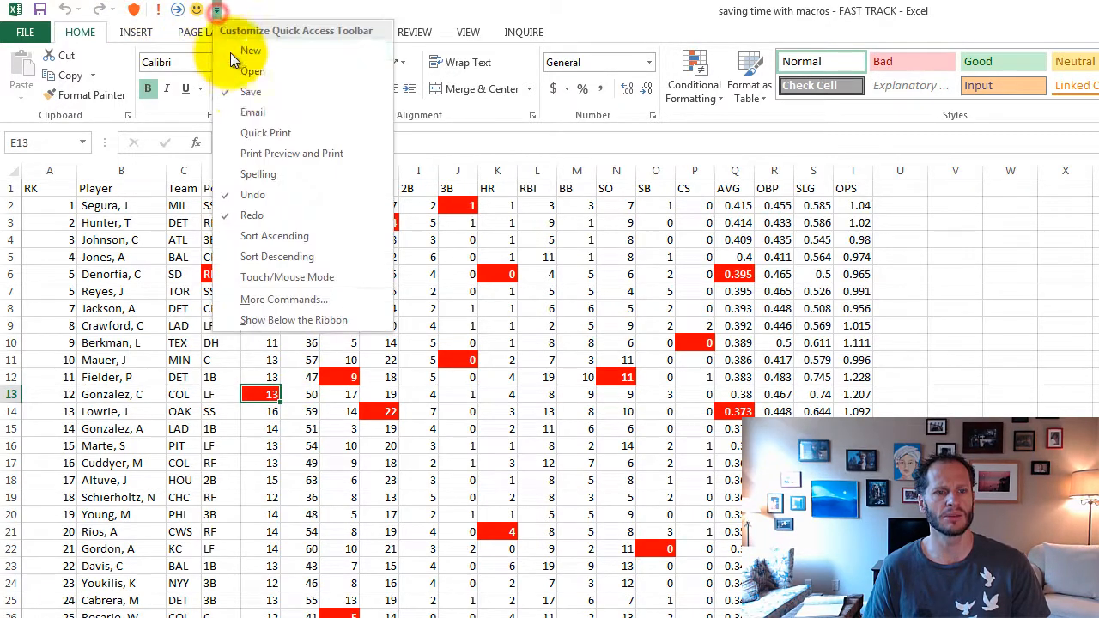
click(296, 319)
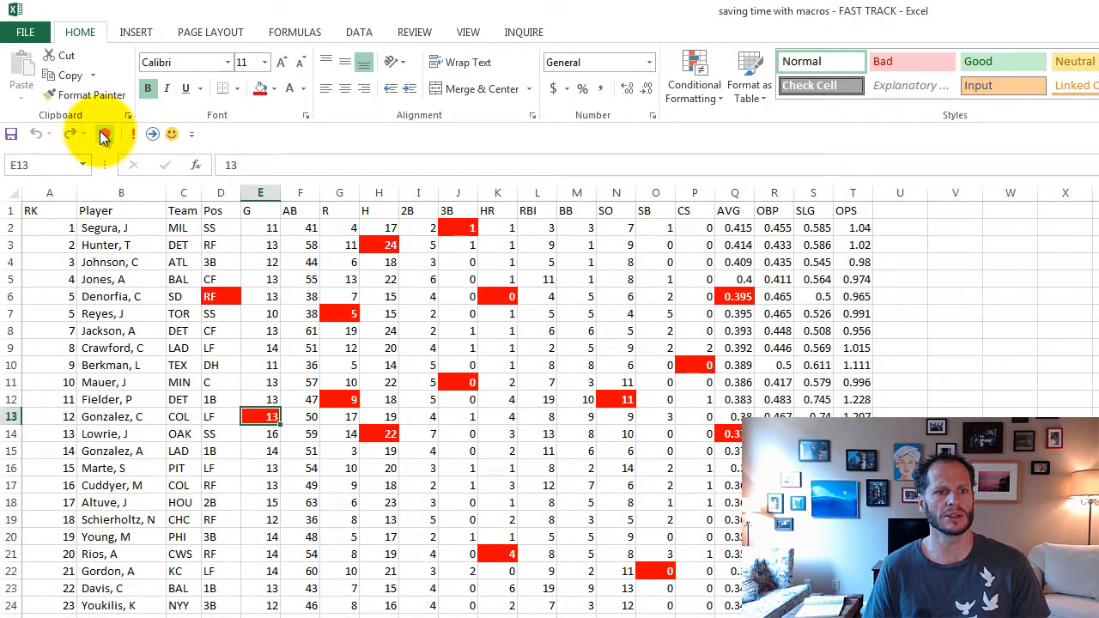
click(260, 261)
click(102, 135)
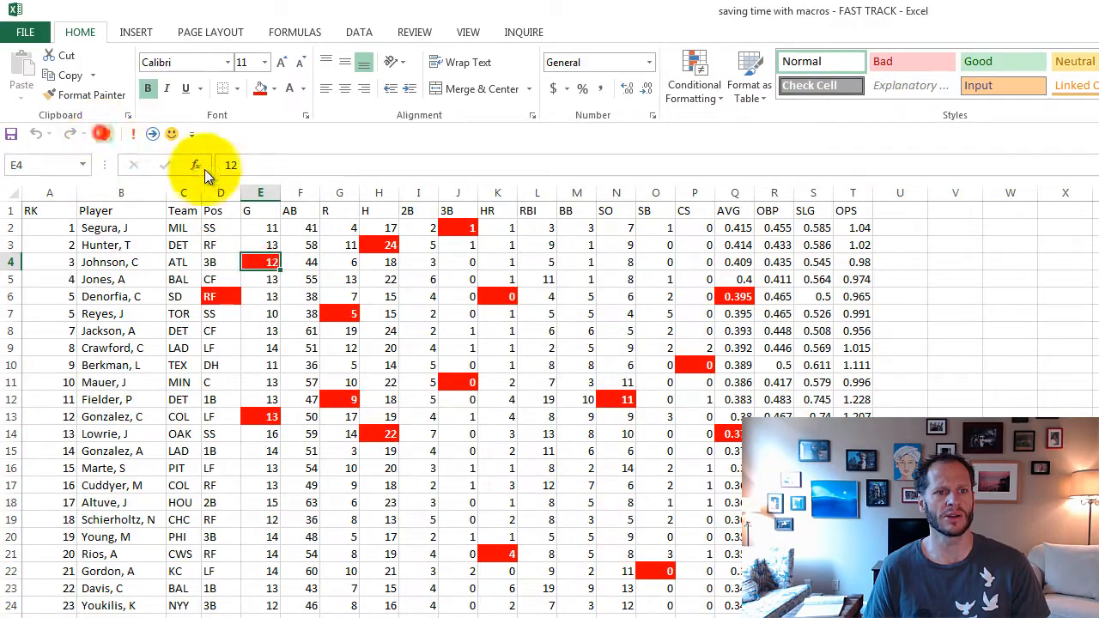
click(335, 261)
click(102, 135)
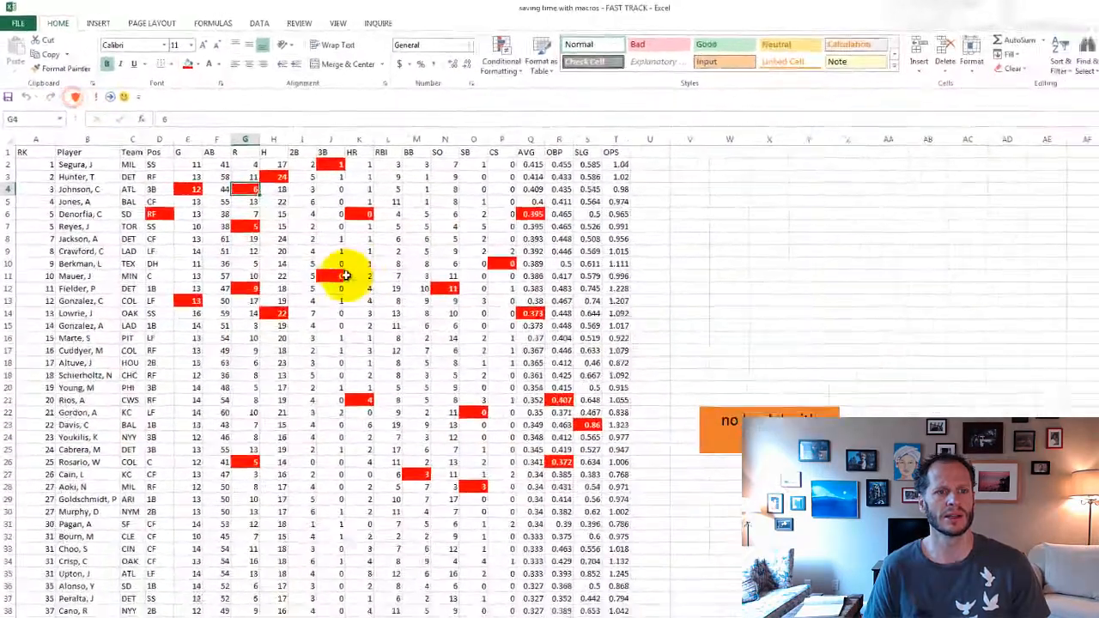
- View the "remove every other row" sheet, select cell G28 there, and return to the "formatting" sheet
click(217, 581)
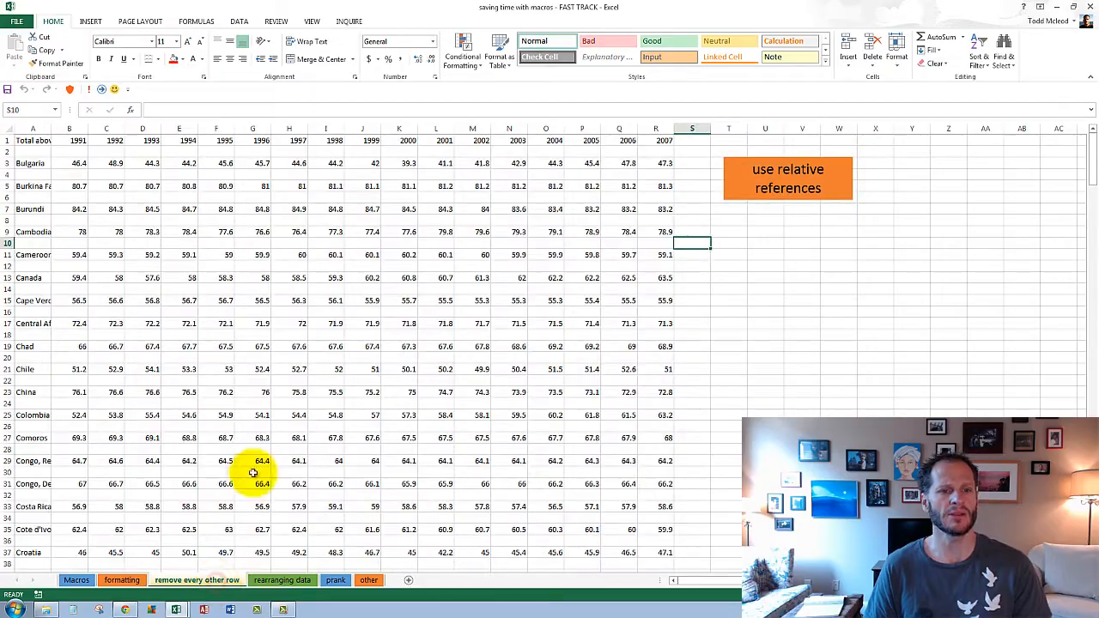
click(262, 446)
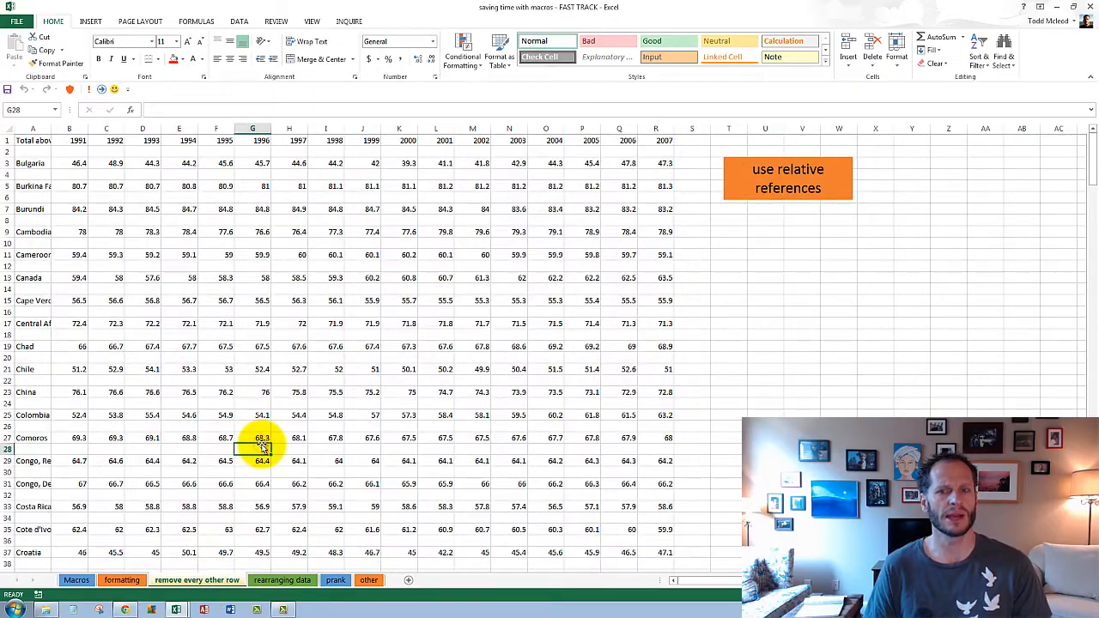
click(124, 580)
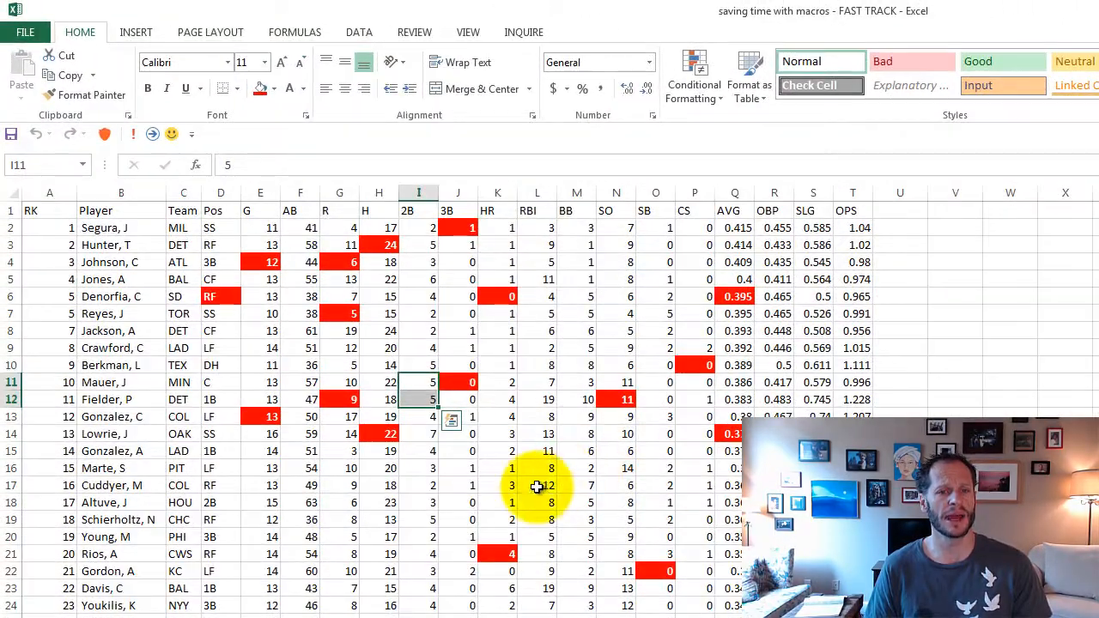
- Format cell K18 by running macroSAMPLE and show the Quick Access Toolbar above the ribbon again
click(357, 367)
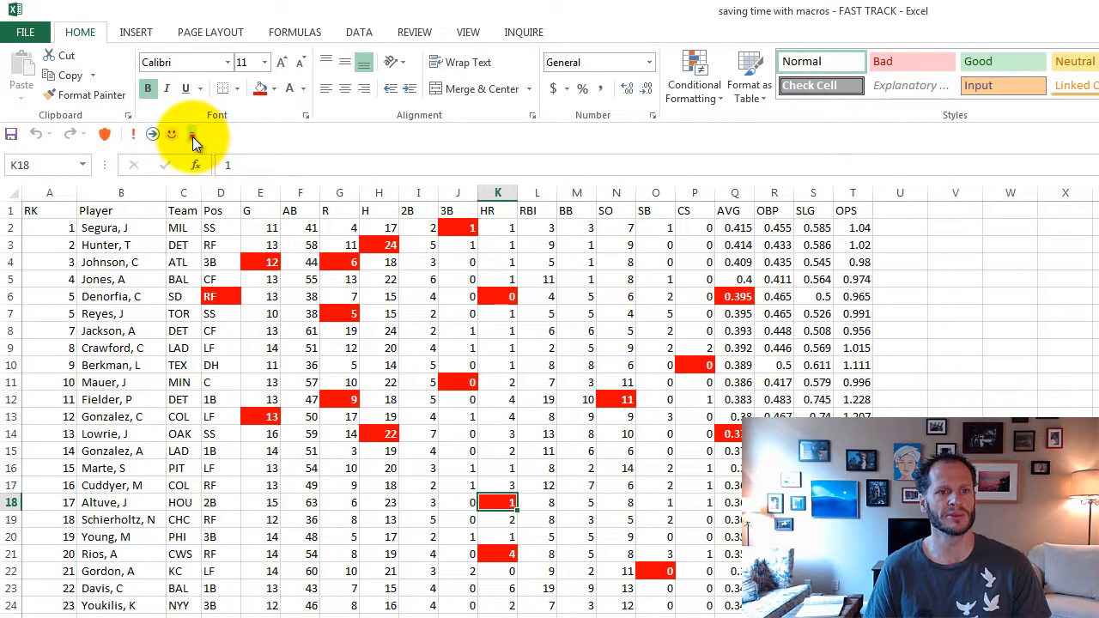
click(192, 138)
click(296, 446)
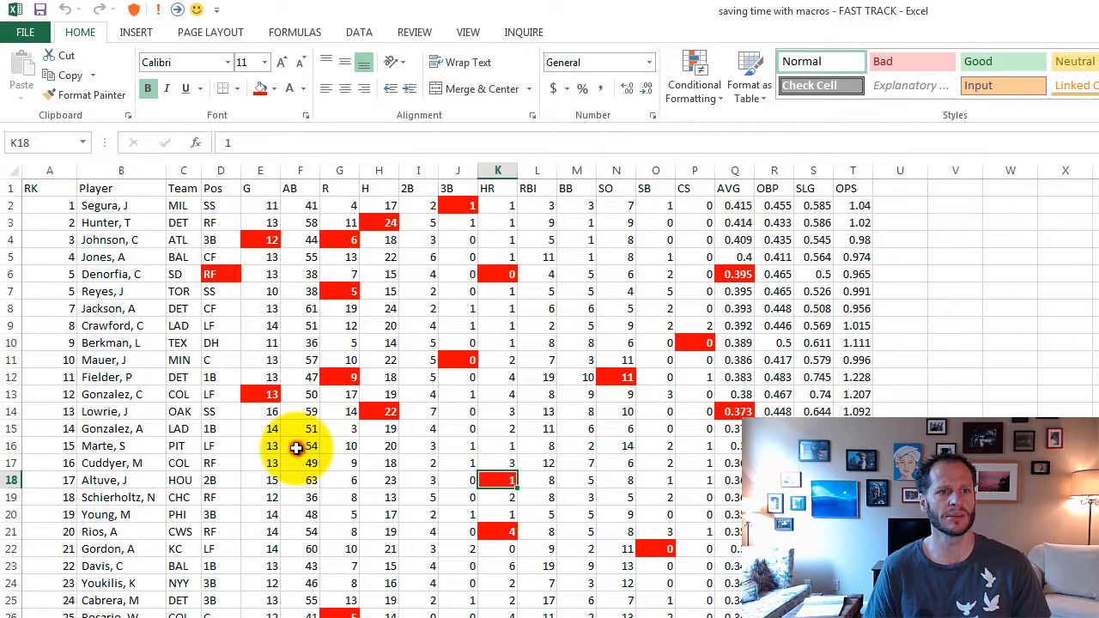
- Try to undo the macro formatting on K18, select G18, and go to cell I16 on the "remove every other row" sheet
key(ctrl+z)
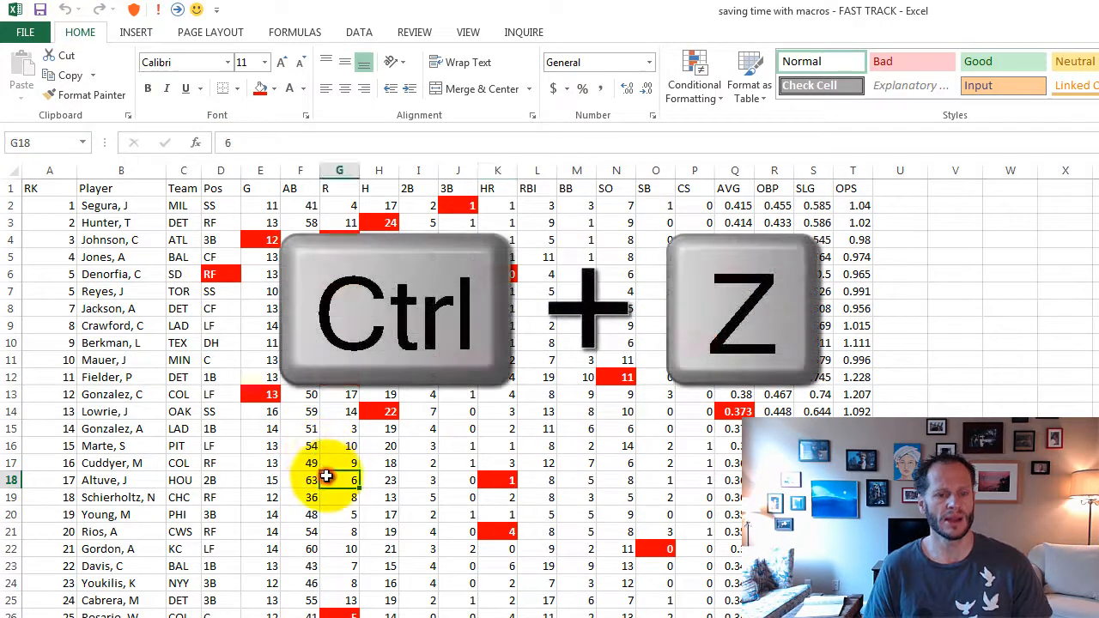
click(326, 478)
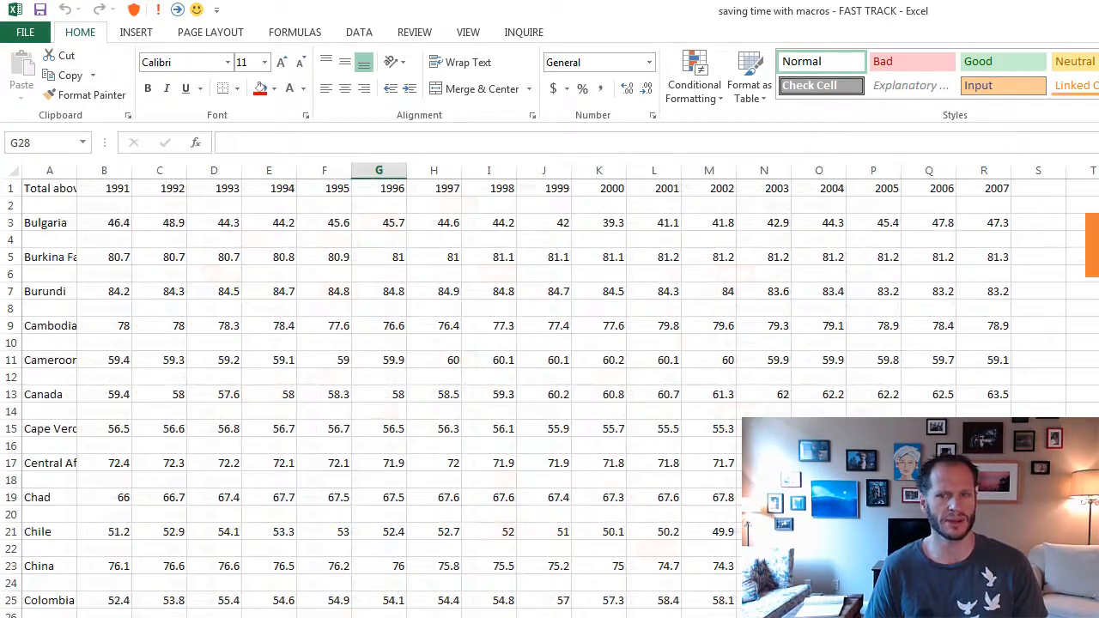
click(503, 447)
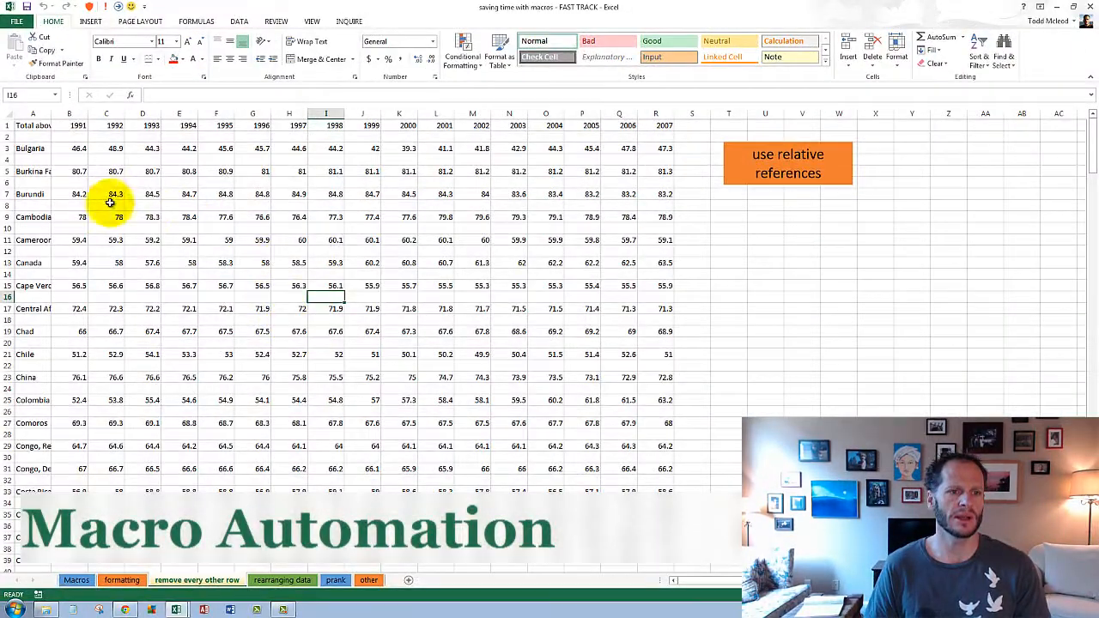